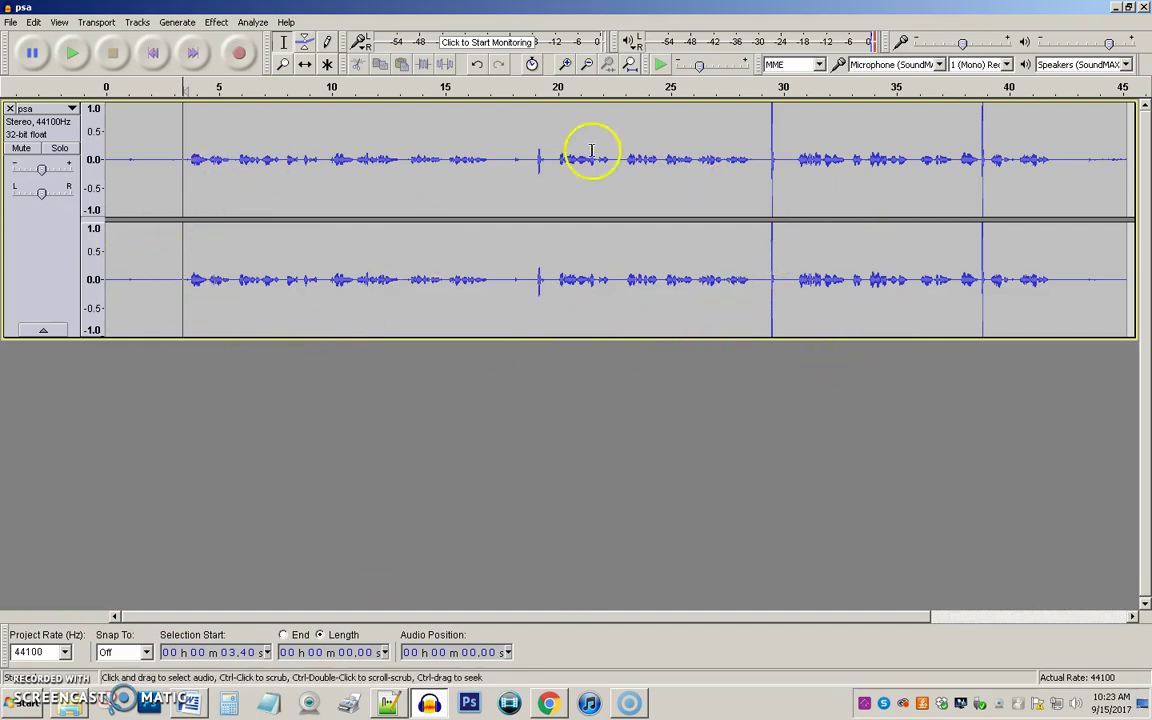
Fit the psa track vertically in the window and play the start of the speech from 3.40 s
{"action": "left_click", "coordinate": [60, 22]}
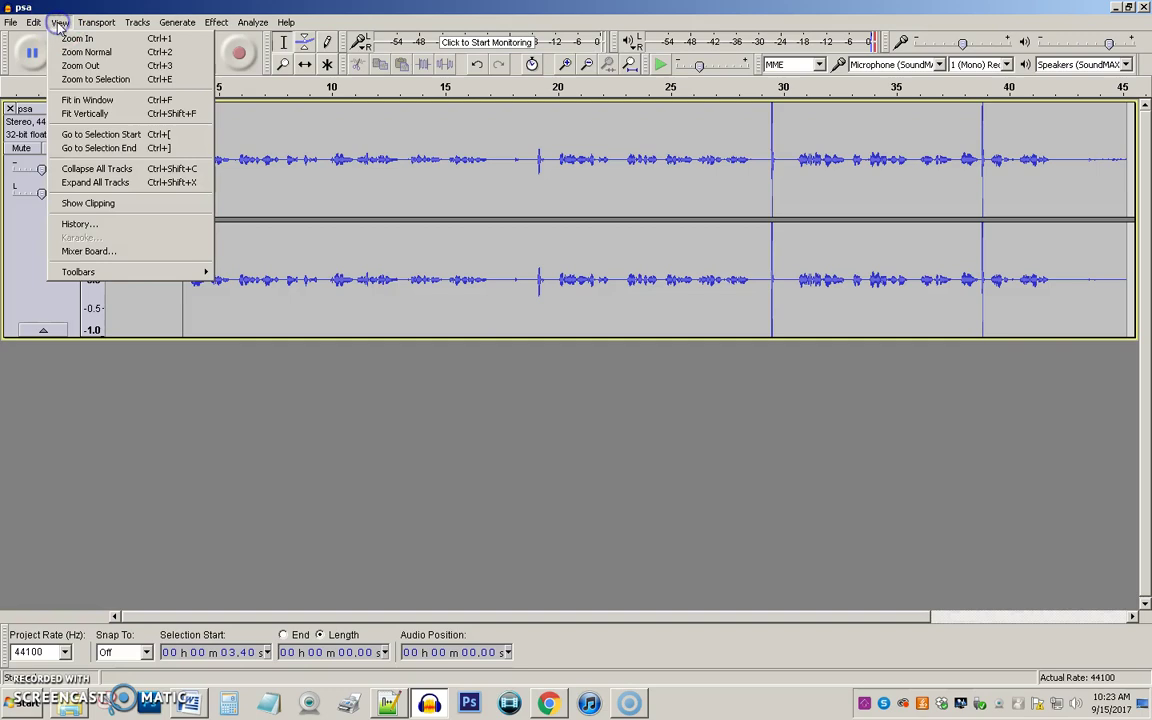
{"action": "left_click", "coordinate": [84, 113]}
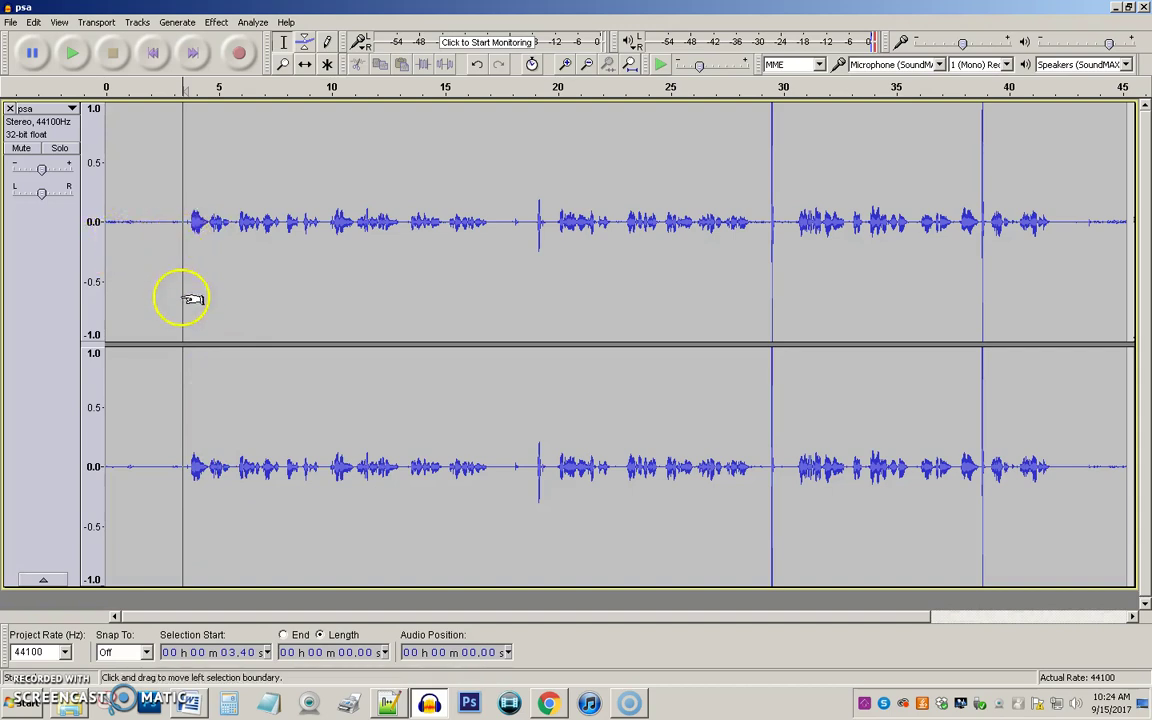
{"action": "left_click", "coordinate": [70, 54]}
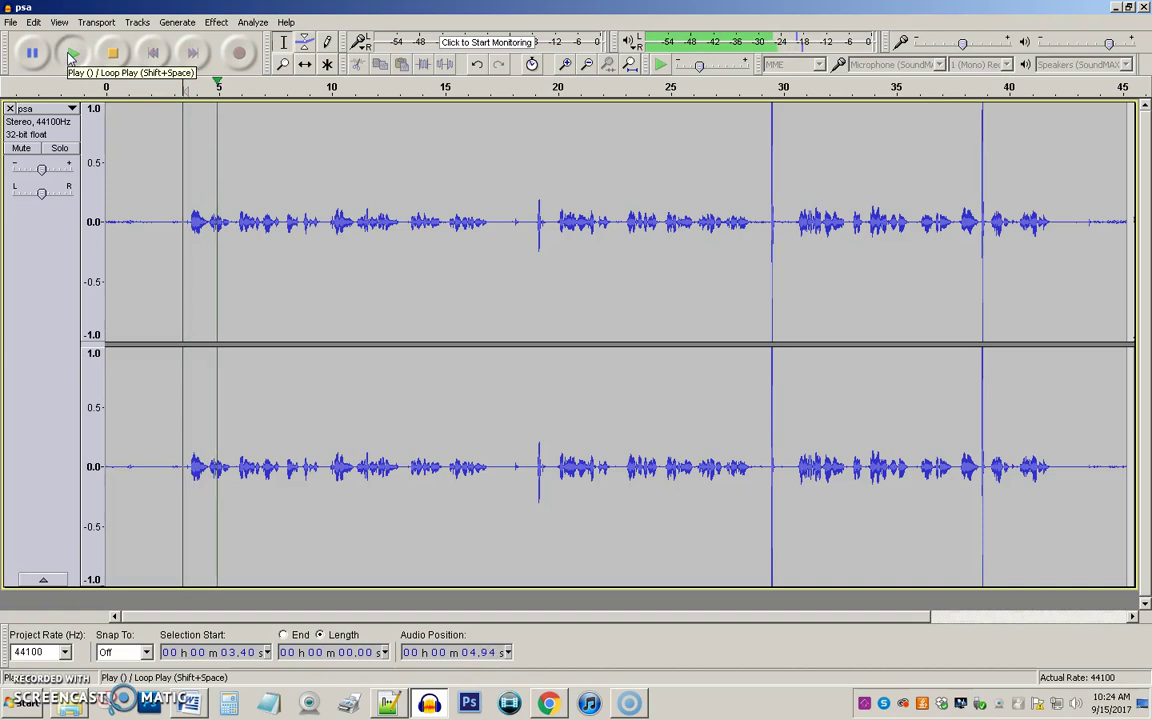
{"action": "left_click", "coordinate": [115, 54]}
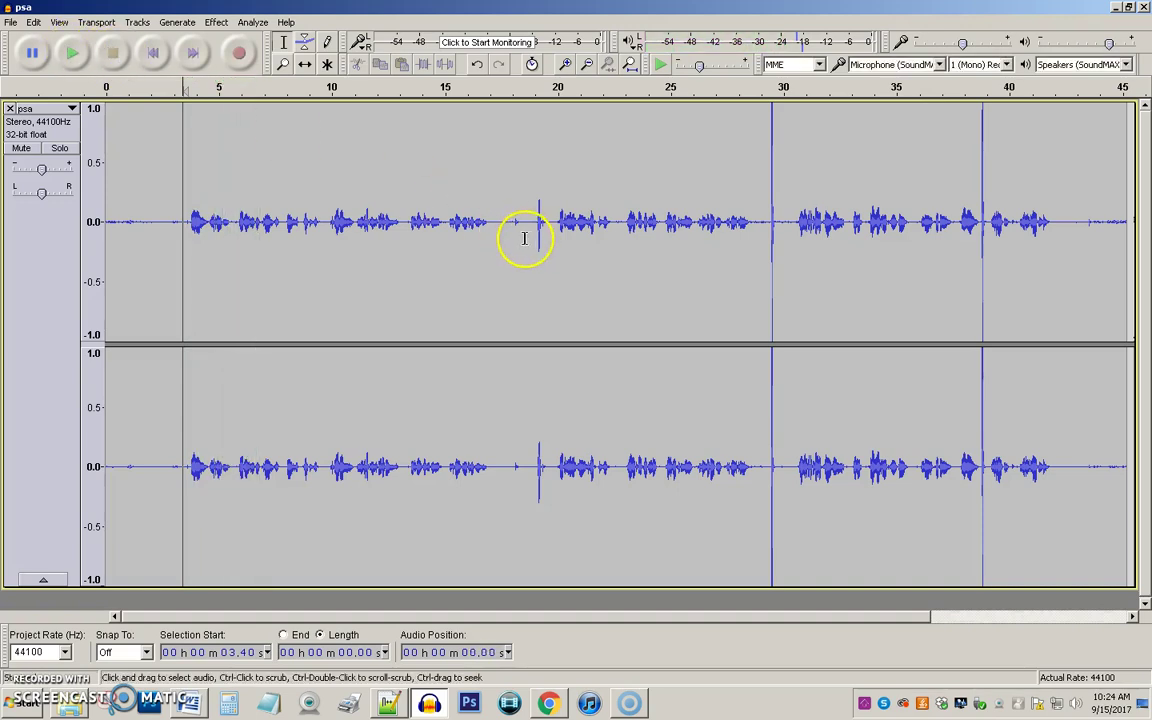
Listen to the recording around the first two noise spikes, starting playback at about 16 s and about 27.3 s
{"action": "left_click", "coordinate": [467, 221]}
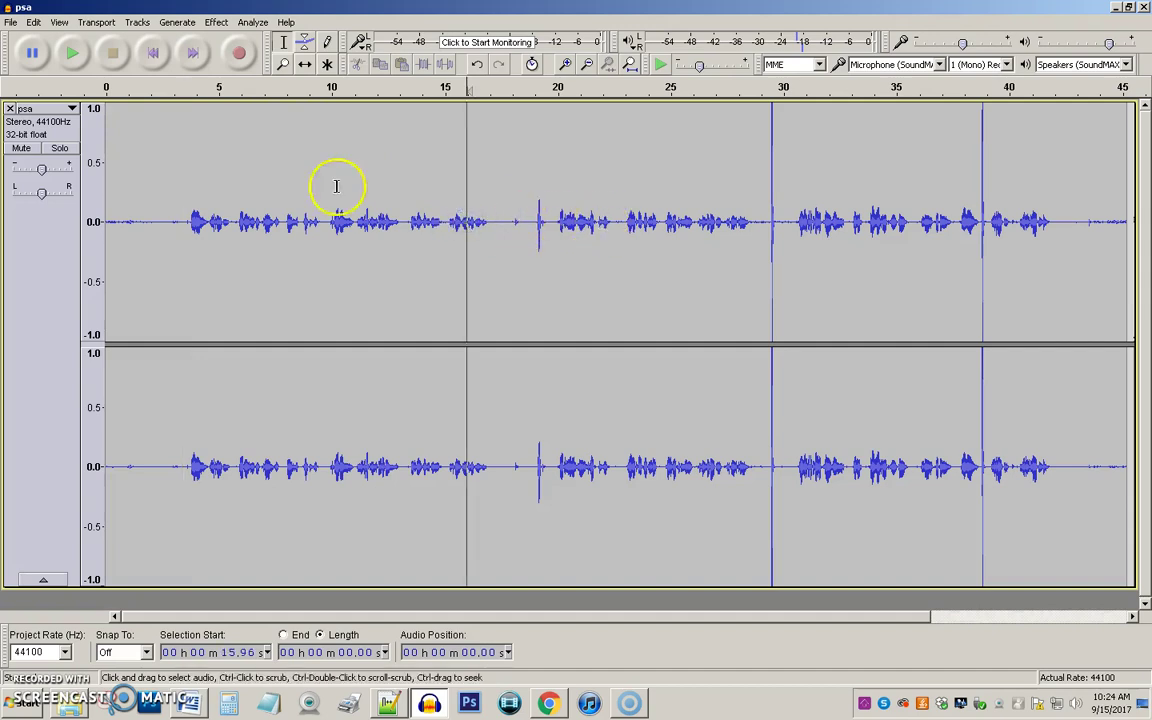
{"action": "left_click", "coordinate": [70, 53]}
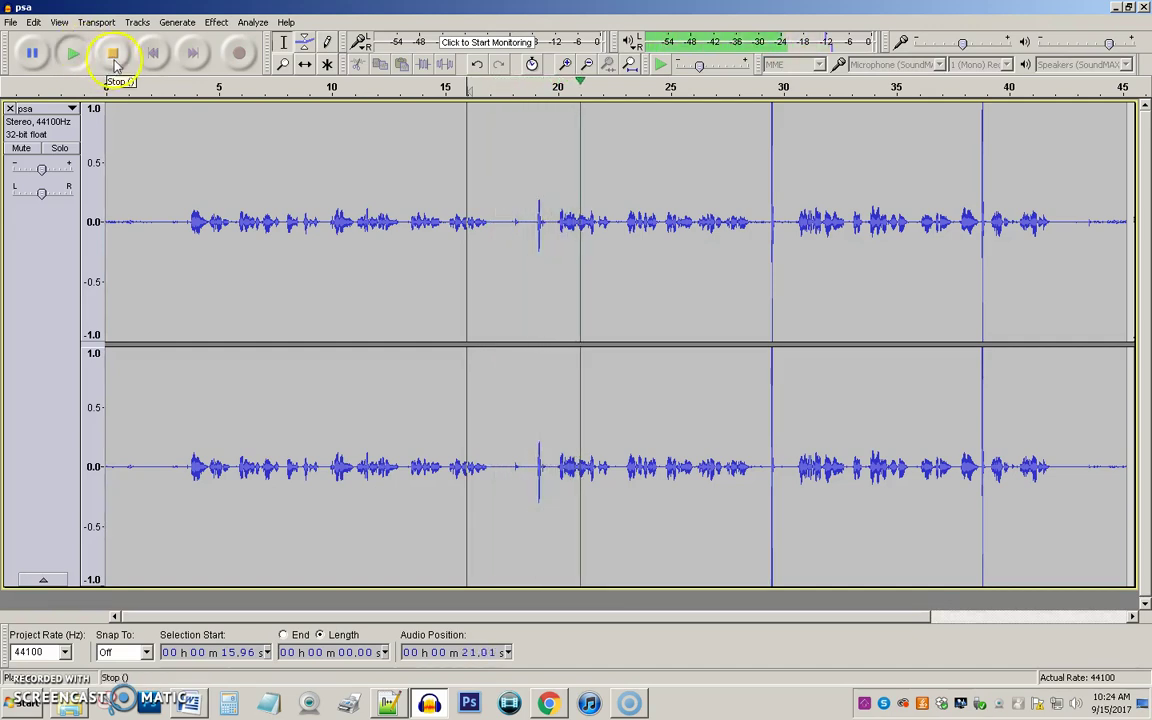
{"action": "left_click", "coordinate": [117, 55]}
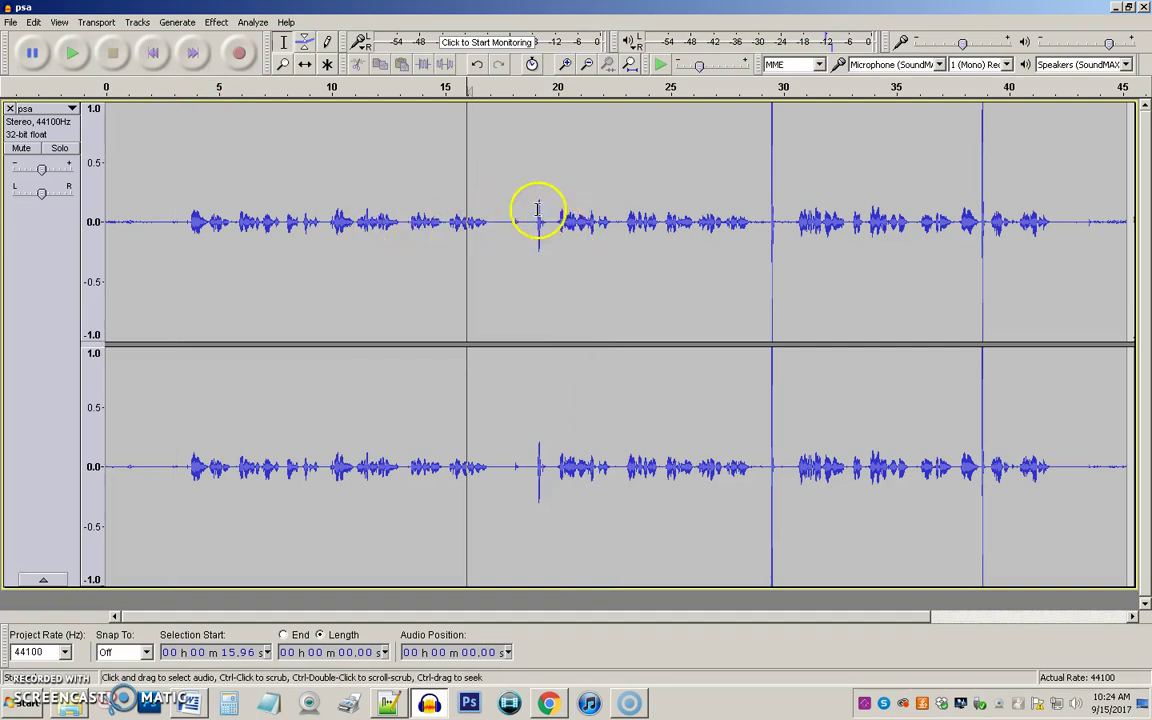
{"action": "left_click", "coordinate": [724, 220]}
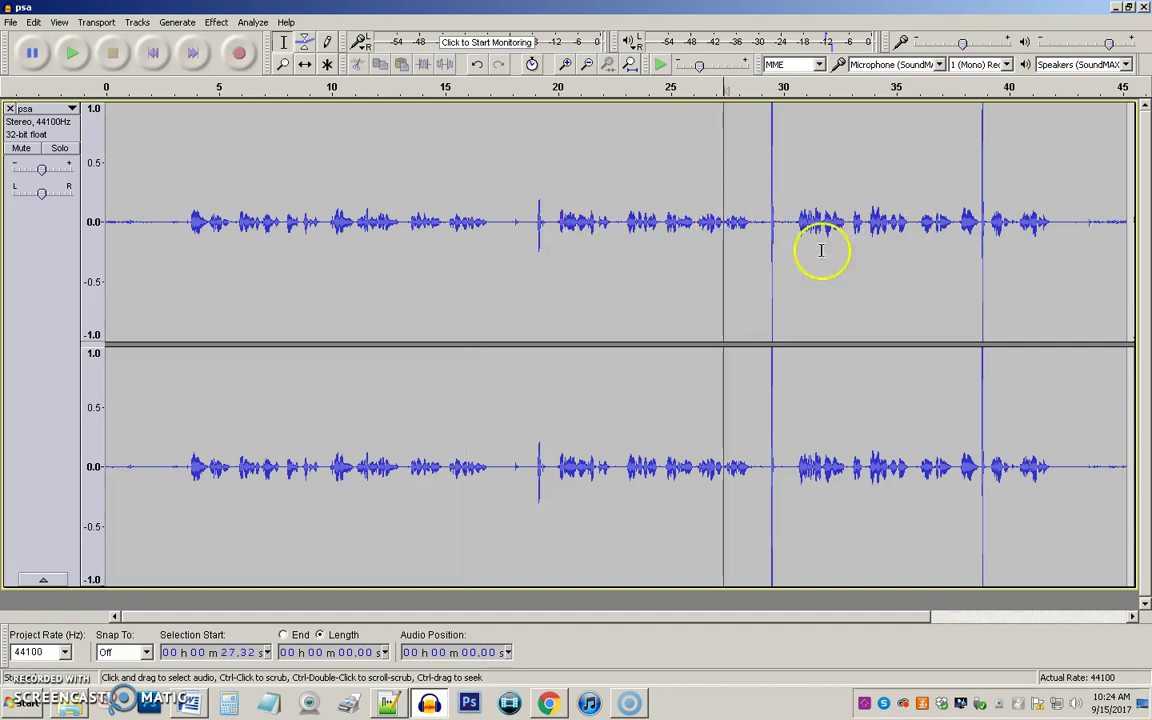
{"action": "left_click", "coordinate": [78, 55]}
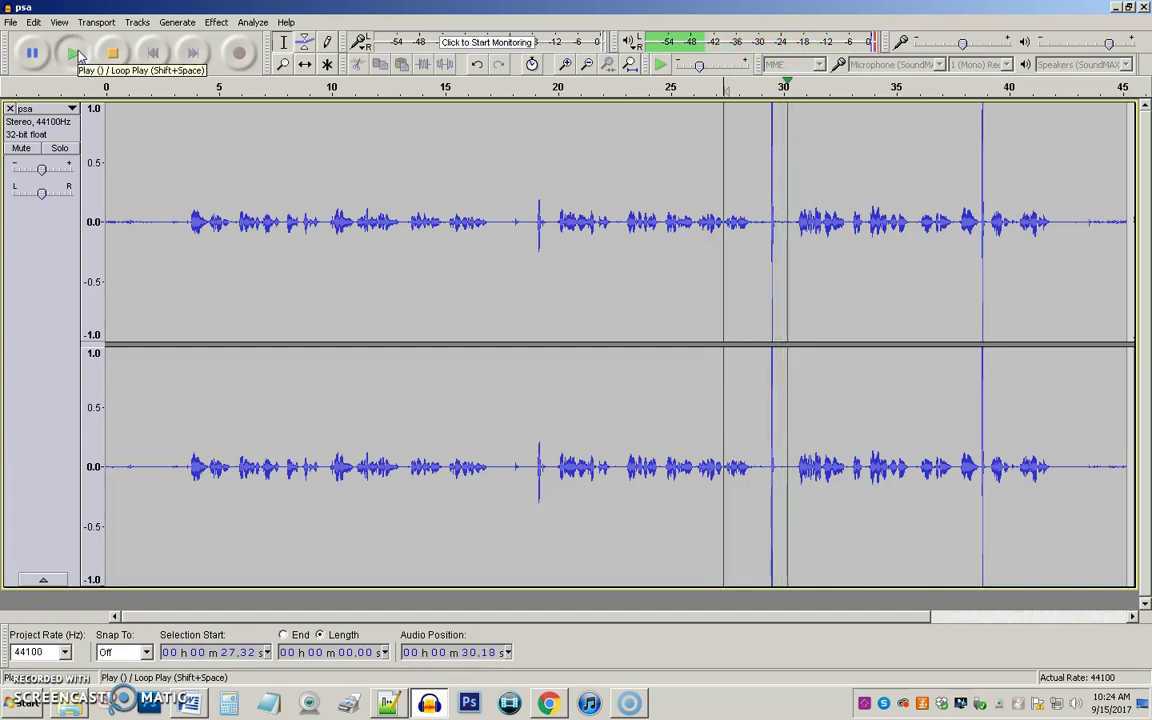
{"action": "left_click", "coordinate": [122, 58]}
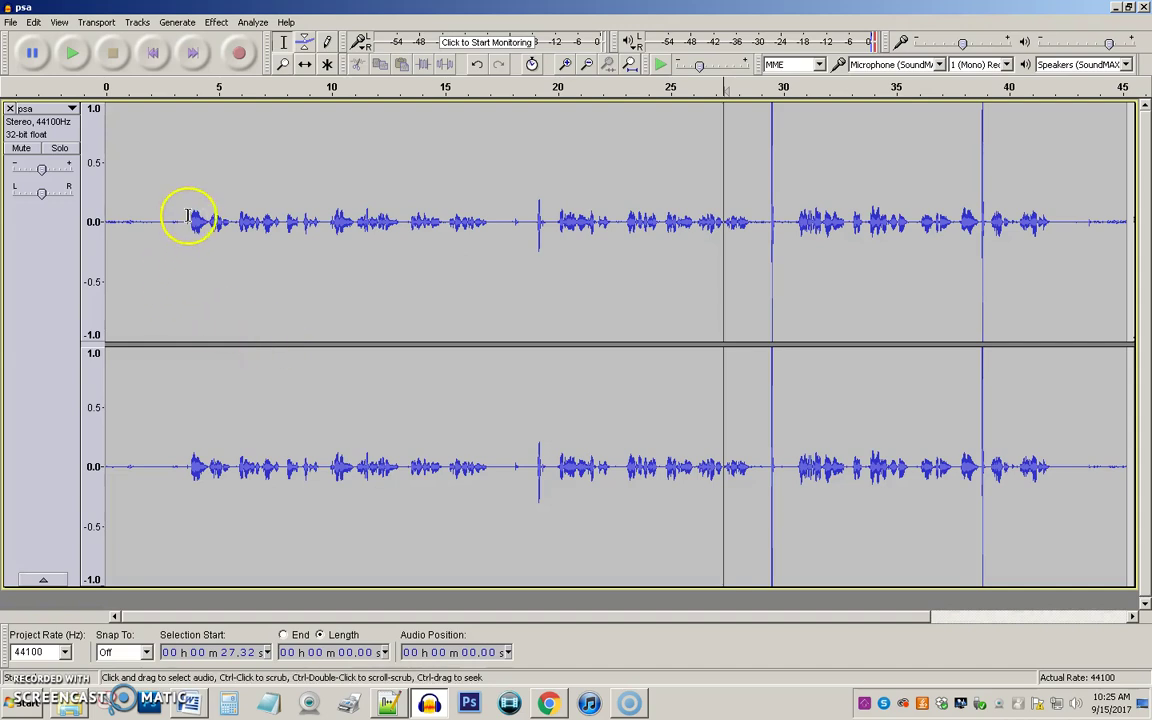
Delete the first 3.50 s of silence and the silent tail after about 38.6 s of the shortened recording
{"action": "left_click_drag", "start_coordinate": [185, 218], "coordinate": [33, 229]}
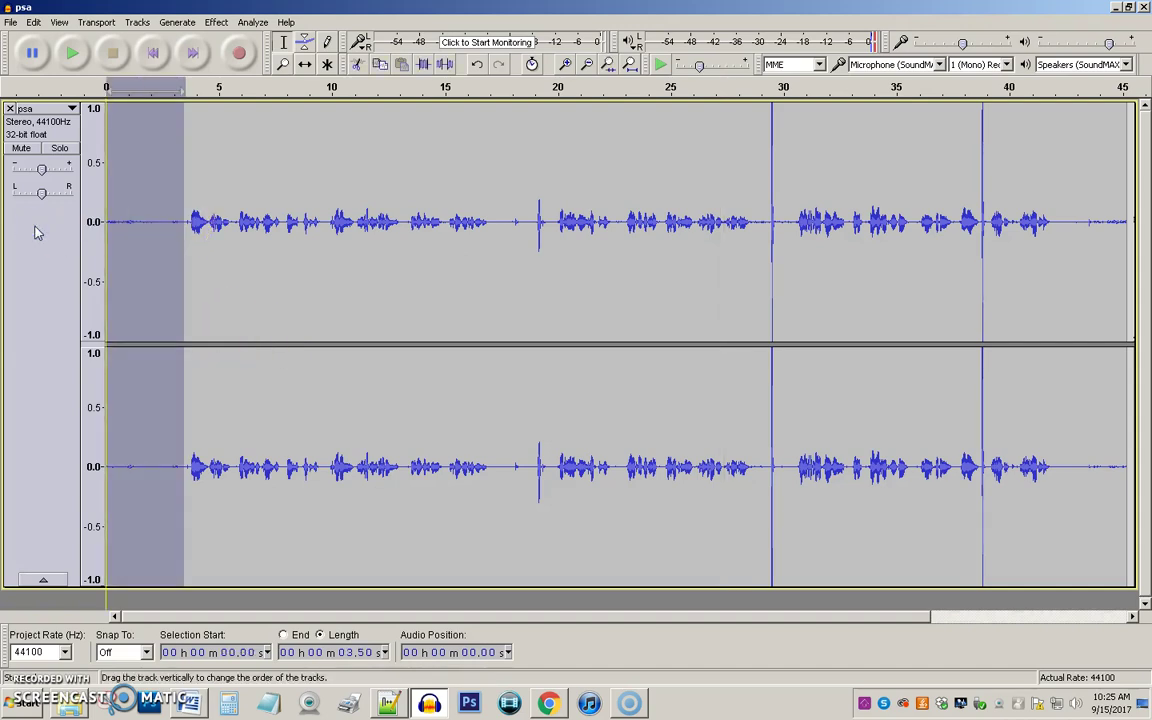
{"action": "key", "text": "Delete"}
{"action": "left_click_drag", "start_coordinate": [977, 228], "coordinate": [1089, 233]}
{"action": "key", "text": "Delete"}
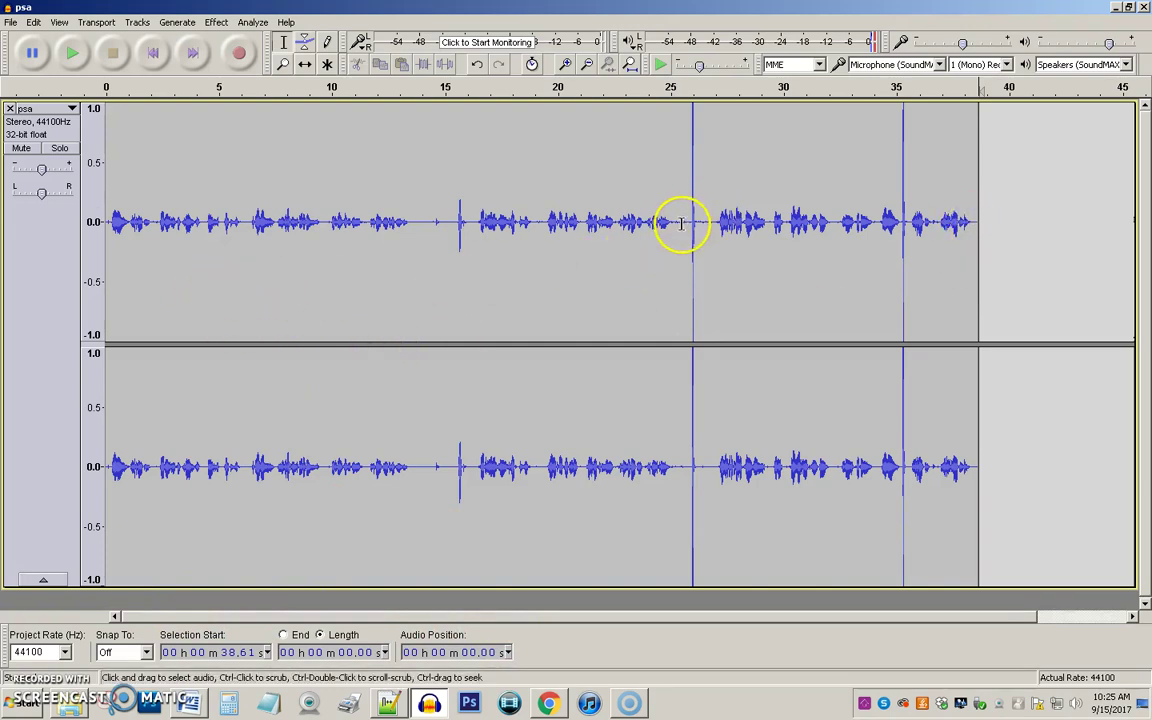
Delete the two tallest noise spikes, removing about 0.74 s from 25.66 s and about 0.30 s from 34.44 s
{"action": "left_click_drag", "start_coordinate": [685, 224], "coordinate": [703, 231]}
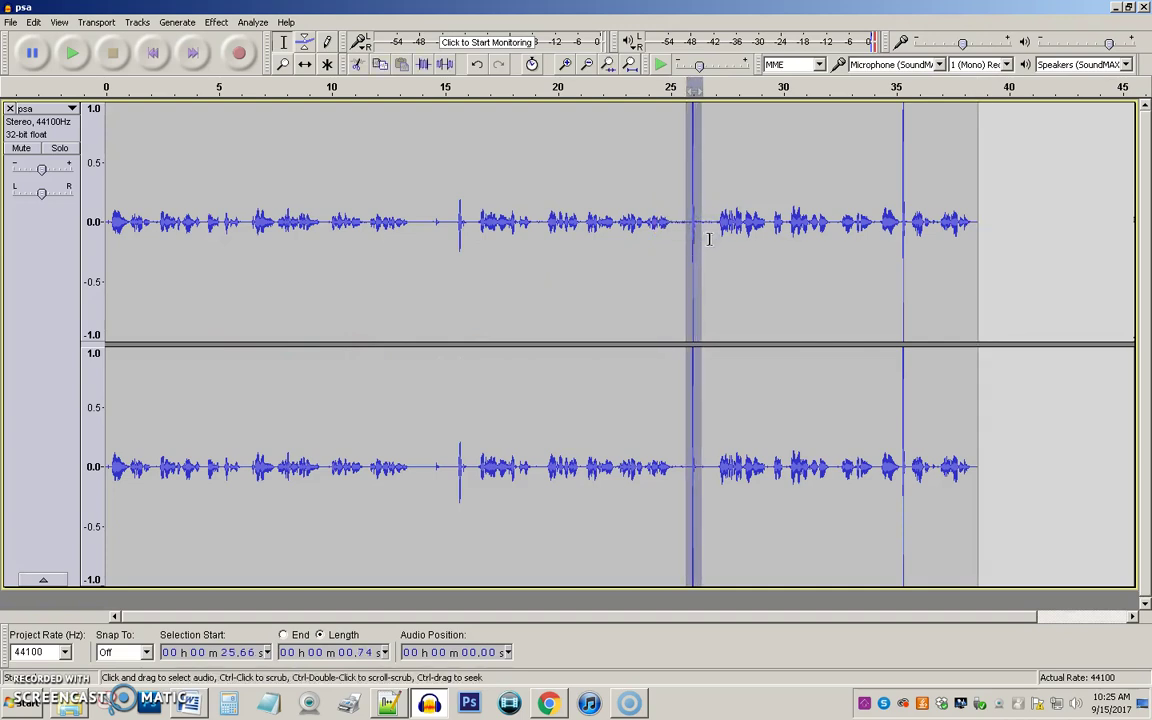
{"action": "key", "text": "Delete"}
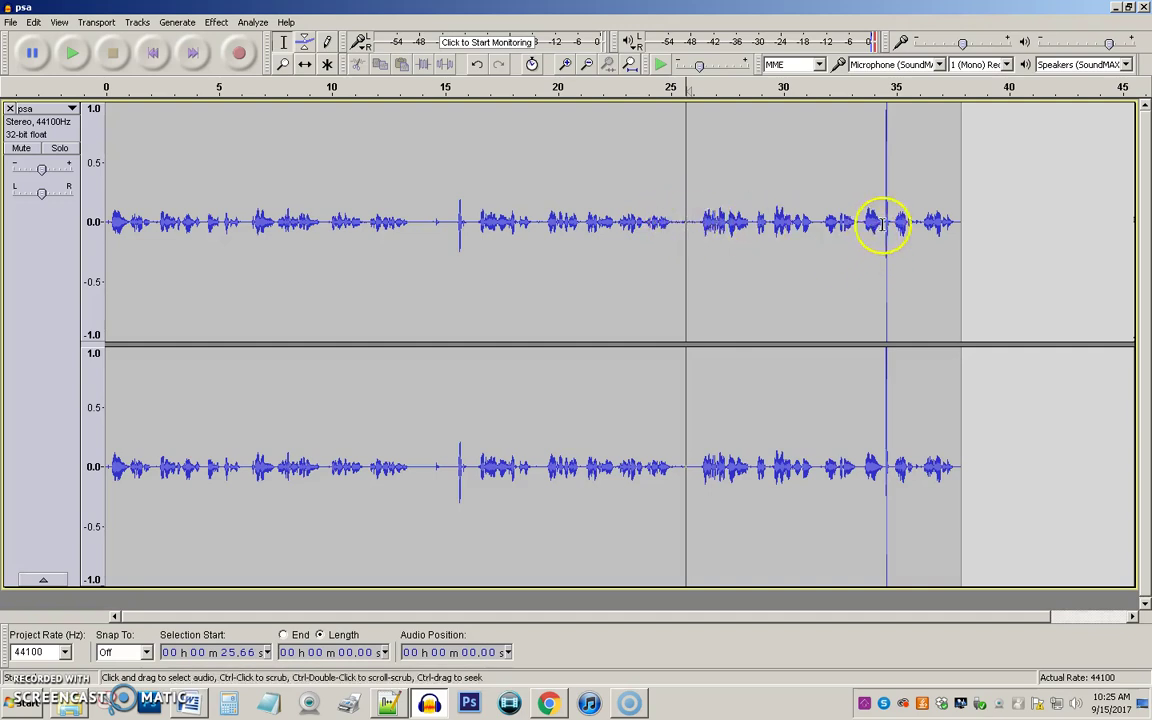
{"action": "left_click_drag", "start_coordinate": [866, 226], "coordinate": [921, 222]}
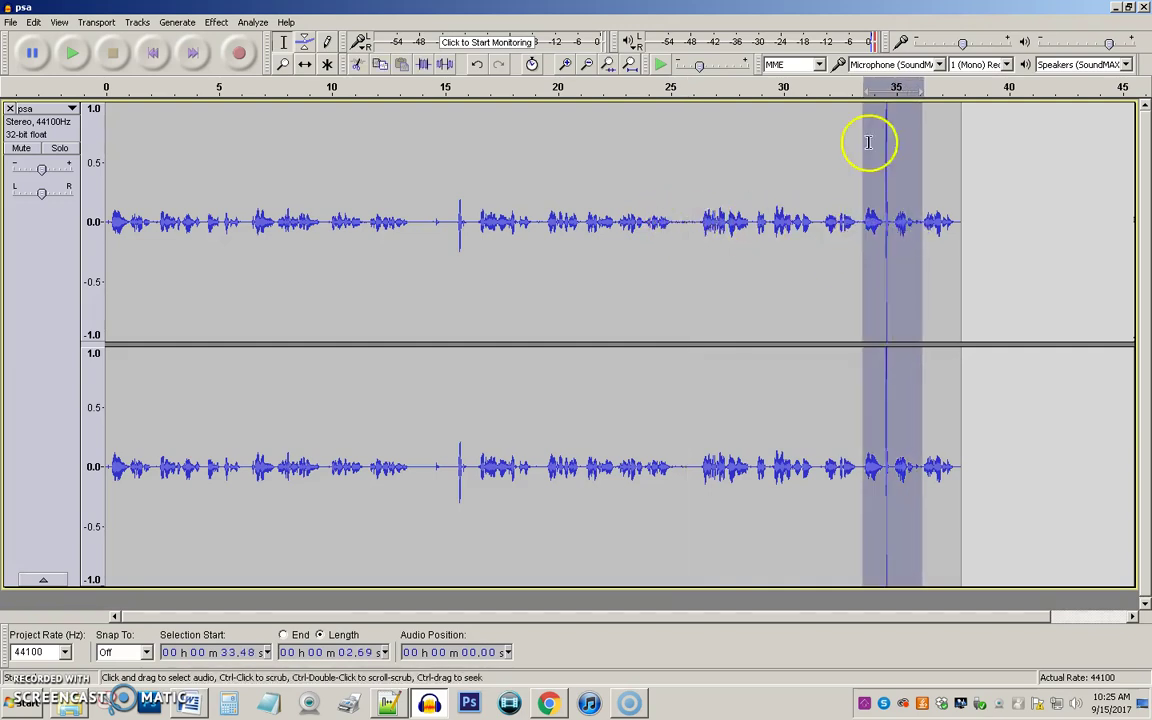
{"action": "left_click", "coordinate": [608, 65]}
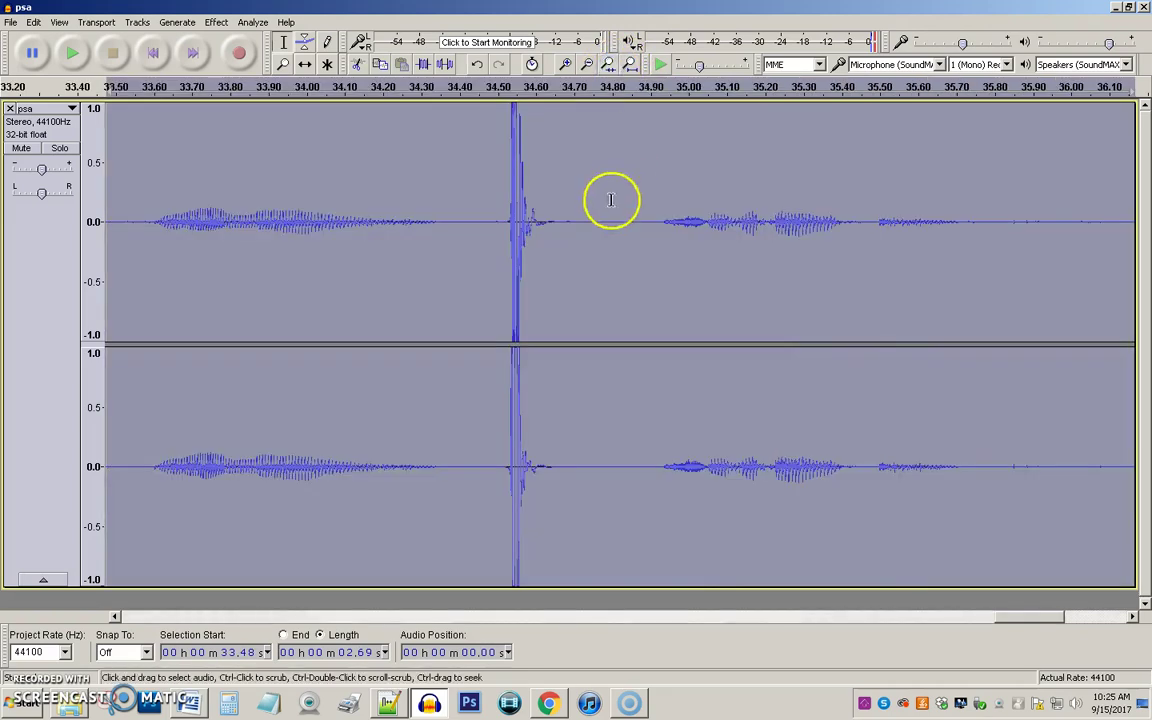
{"action": "left_click_drag", "start_coordinate": [476, 226], "coordinate": [588, 228]}
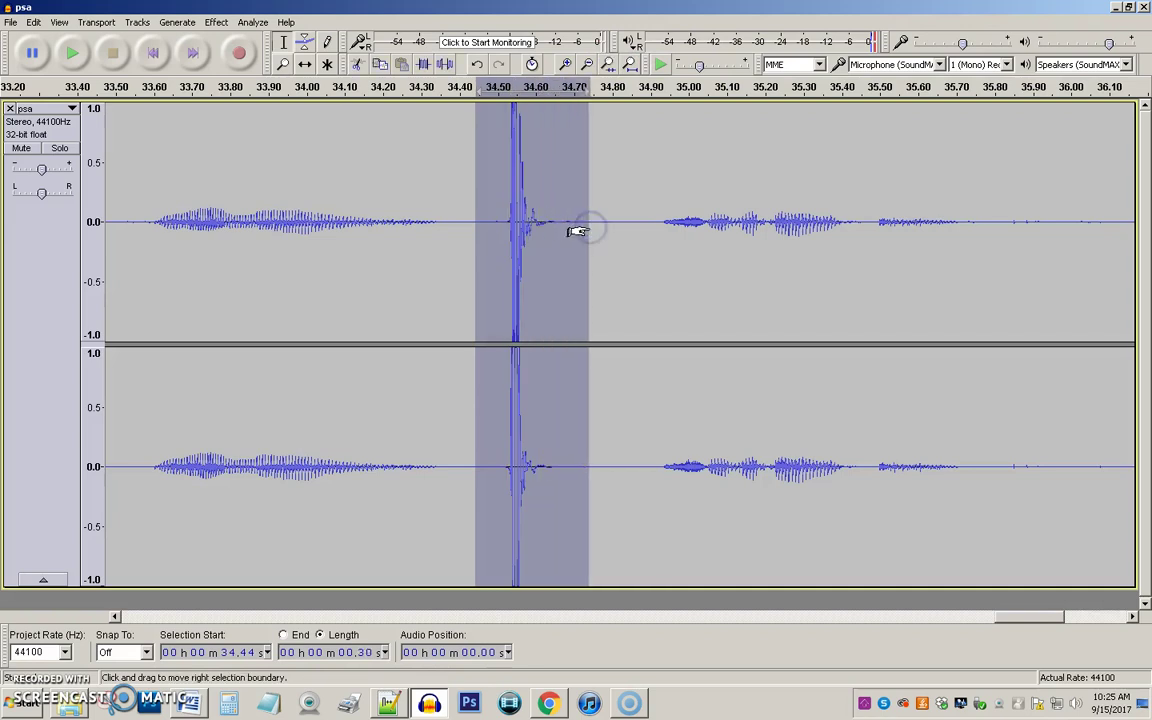
{"action": "key", "text": "Delete"}
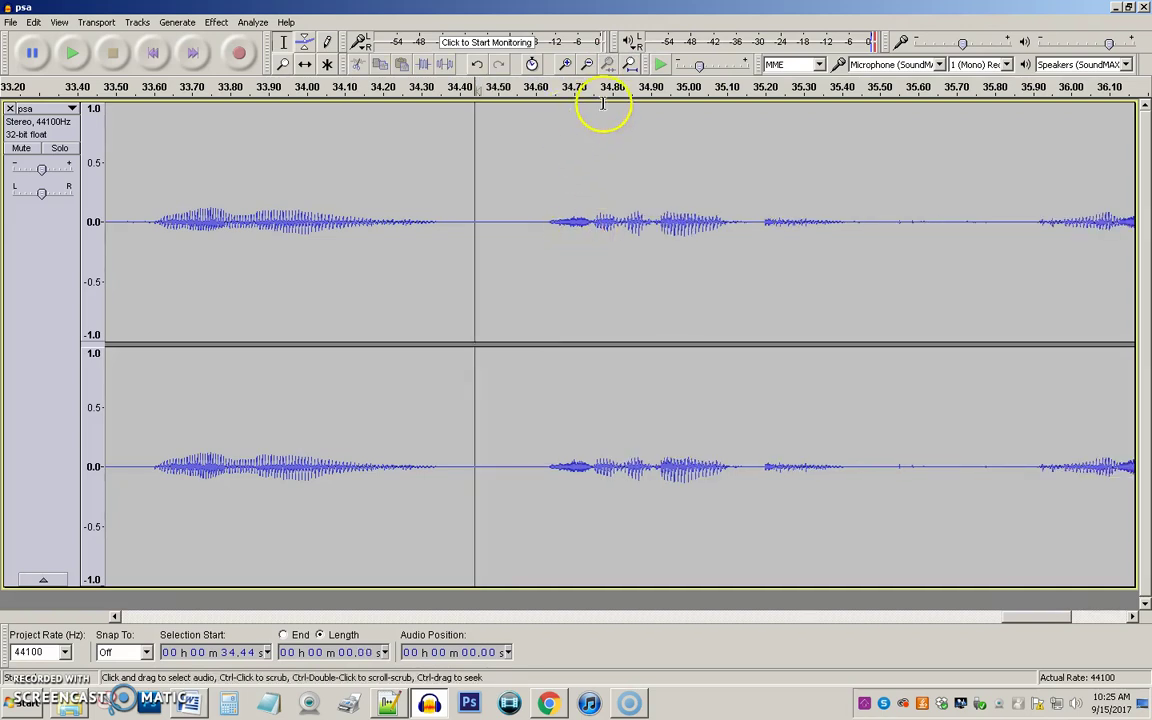
Normalize the whole track to -3.0 dB maximum amplitude, removing DC offset and treating the stereo channels independently
{"action": "left_click", "coordinate": [628, 64]}
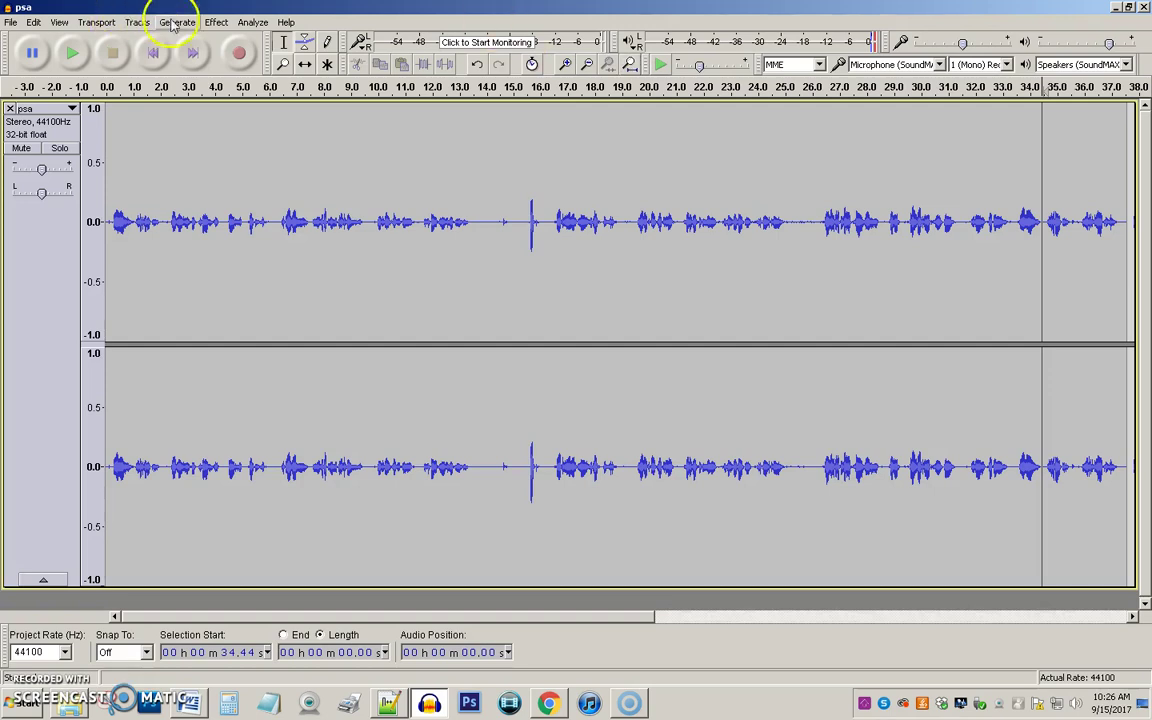
{"action": "left_click", "coordinate": [216, 23]}
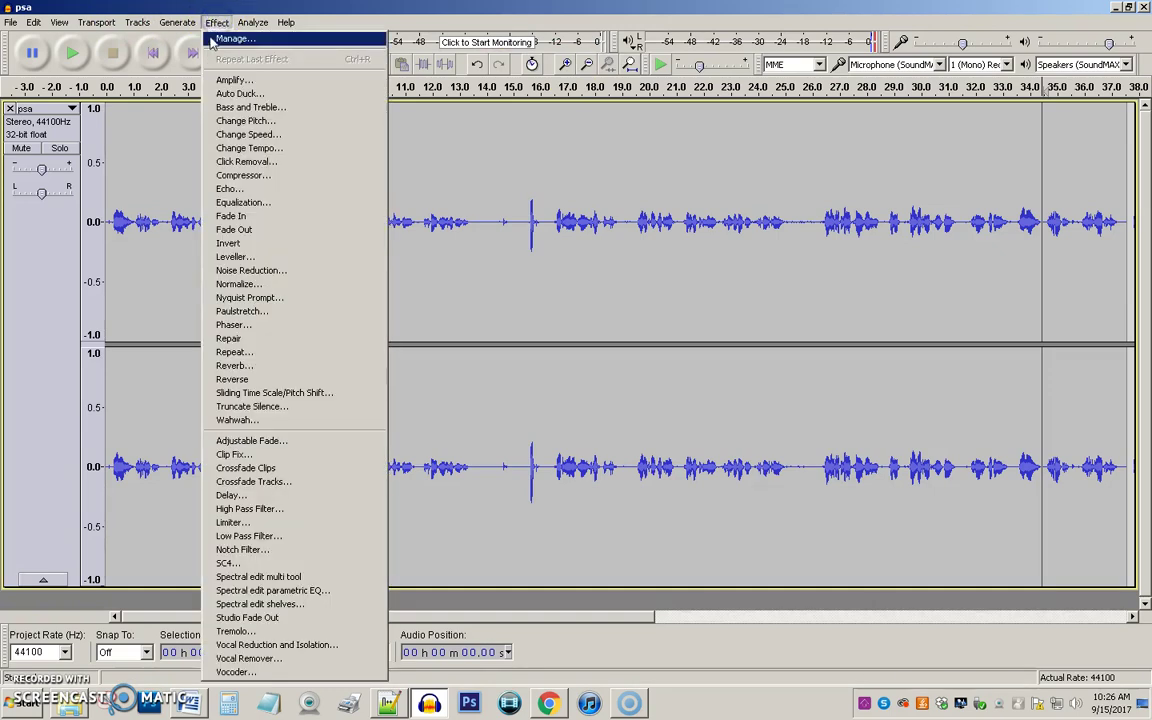
{"action": "left_click", "coordinate": [262, 285]}
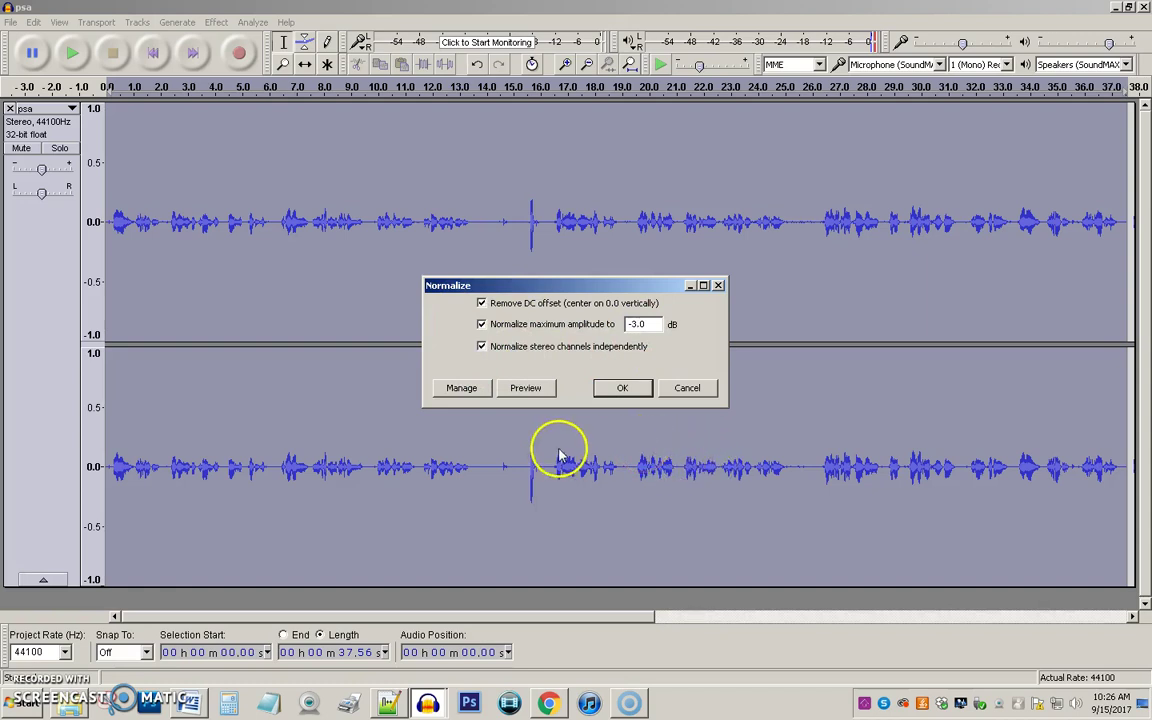
{"action": "left_click", "coordinate": [633, 400]}
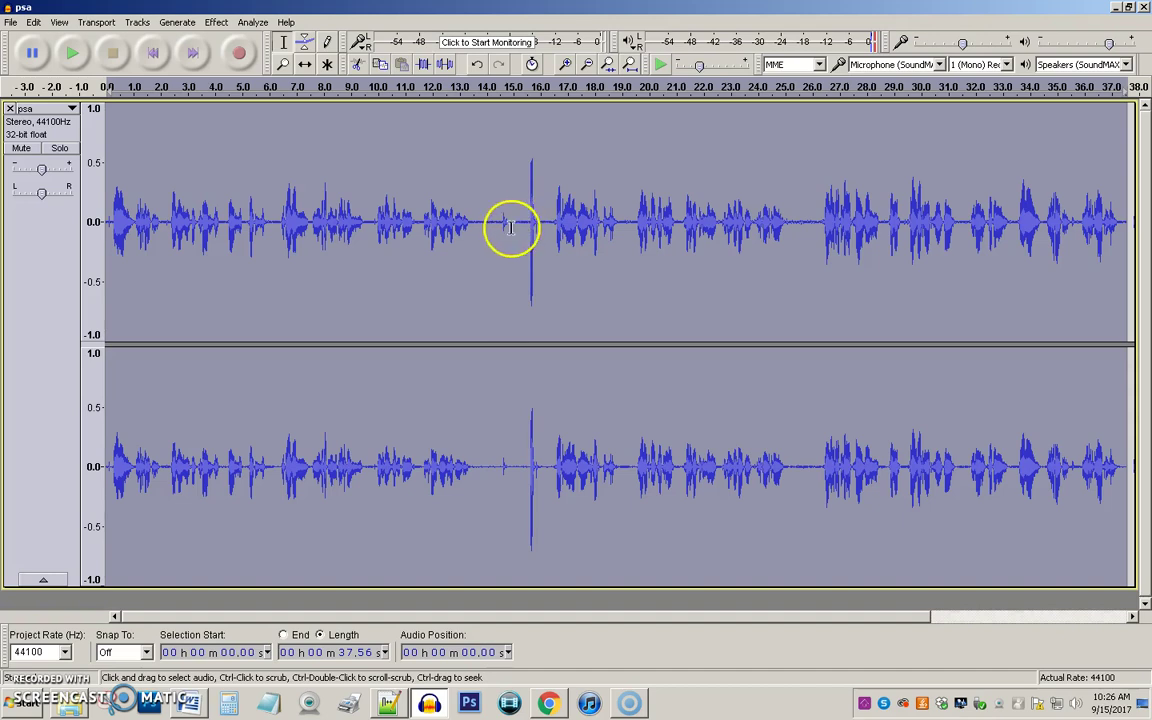
Capture a noise profile from the quiet stretch about 0.91 s long starting at 13.50 s
{"action": "left_click", "coordinate": [474, 222]}
{"action": "left_click_drag", "start_coordinate": [474, 222], "coordinate": [497, 236]}
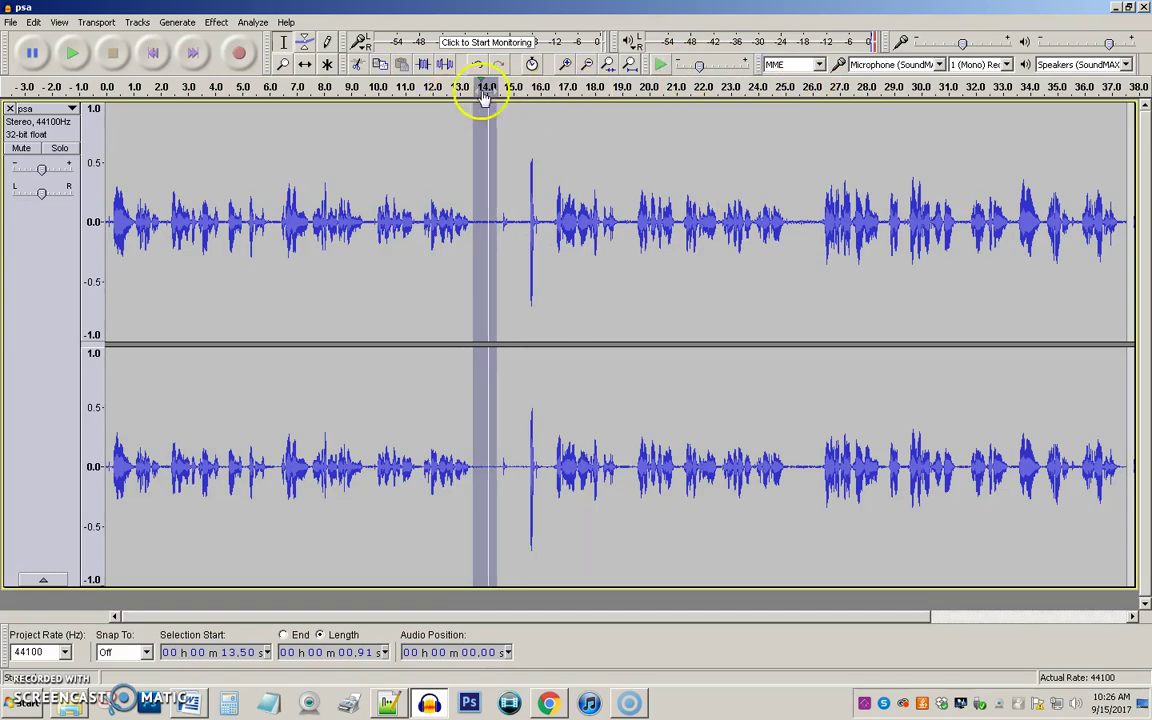
{"action": "left_click", "coordinate": [609, 65]}
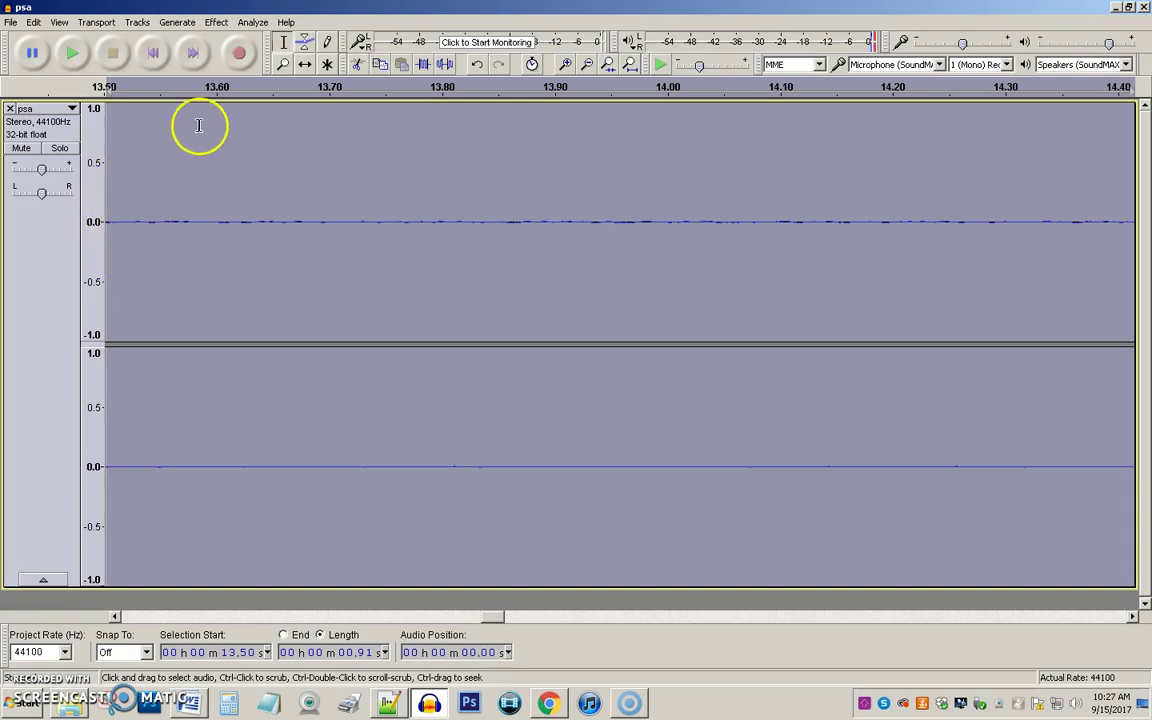
{"action": "left_click", "coordinate": [629, 64]}
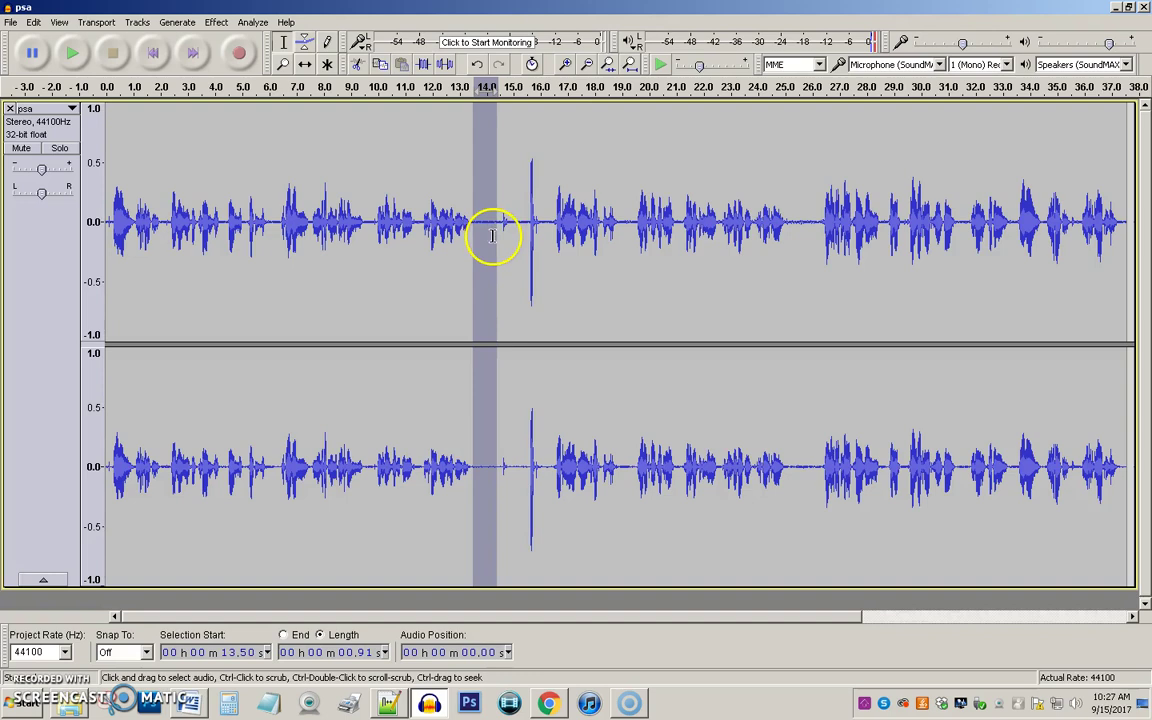
{"action": "left_click", "coordinate": [217, 22]}
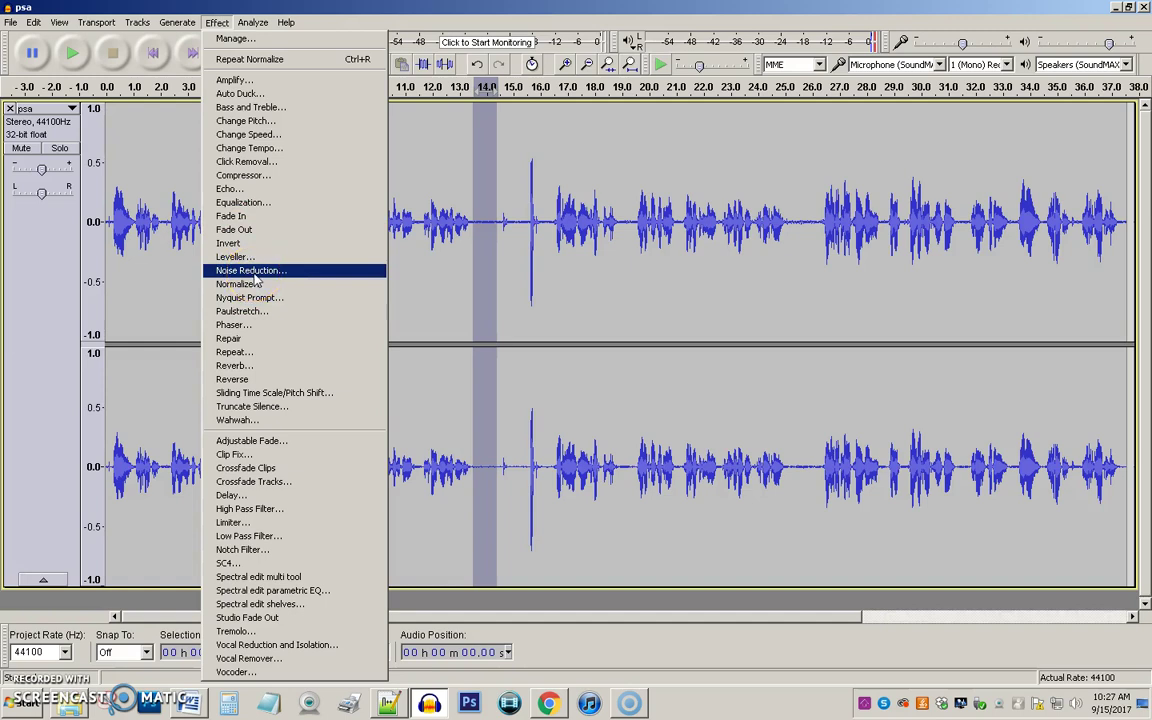
{"action": "left_click", "coordinate": [251, 271]}
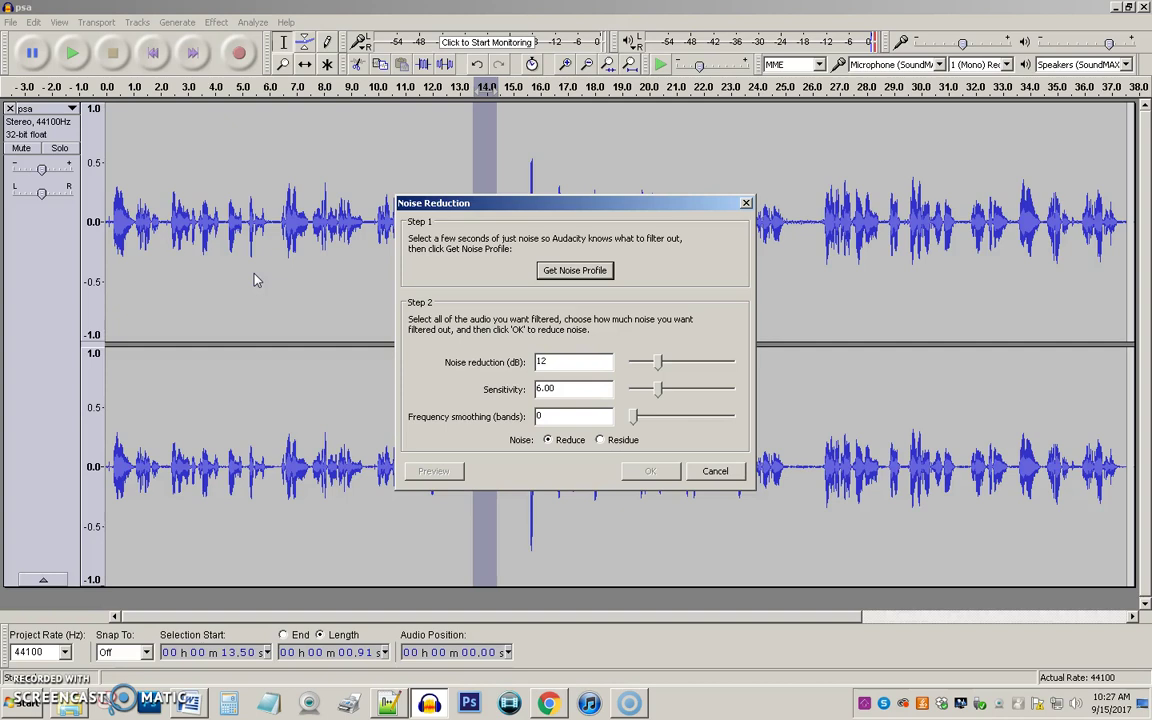
{"action": "left_click", "coordinate": [577, 272]}
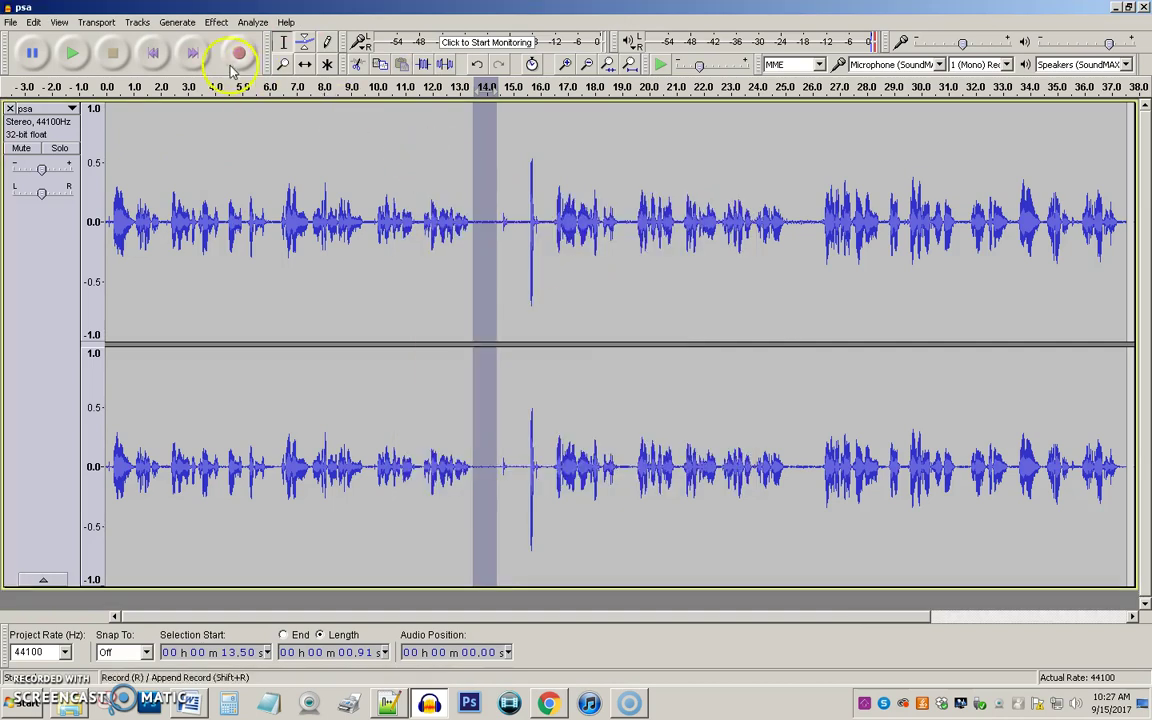
{"action": "left_click", "coordinate": [217, 22]}
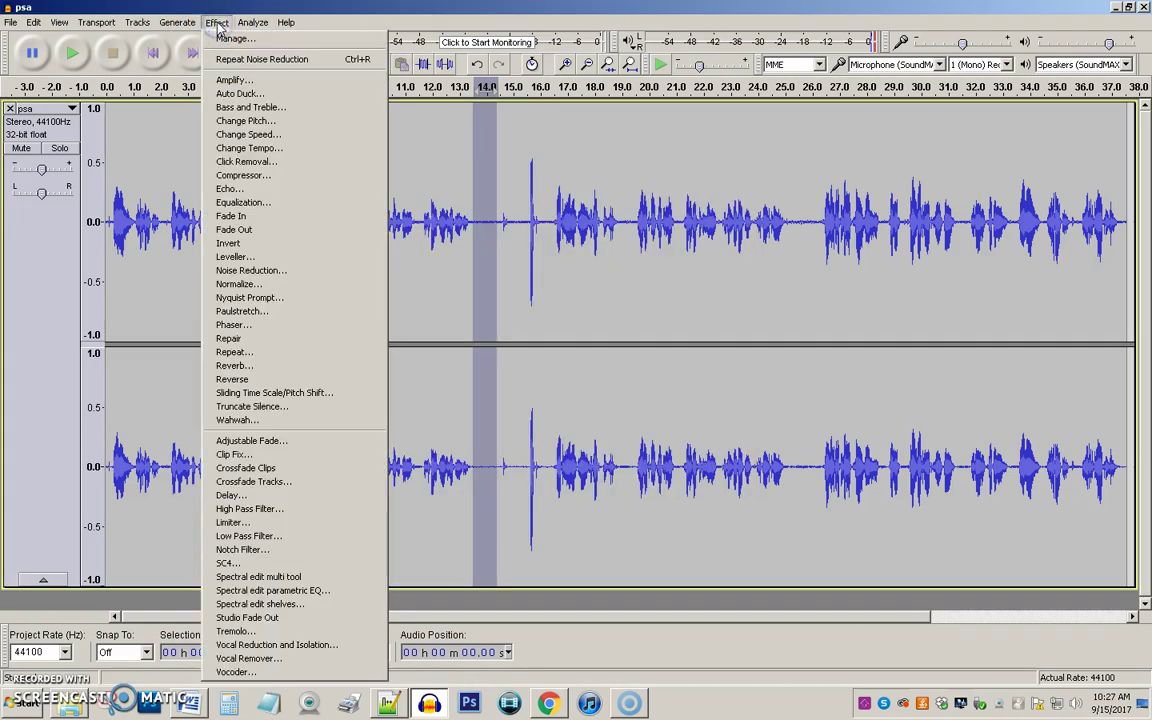
{"action": "left_click", "coordinate": [255, 270]}
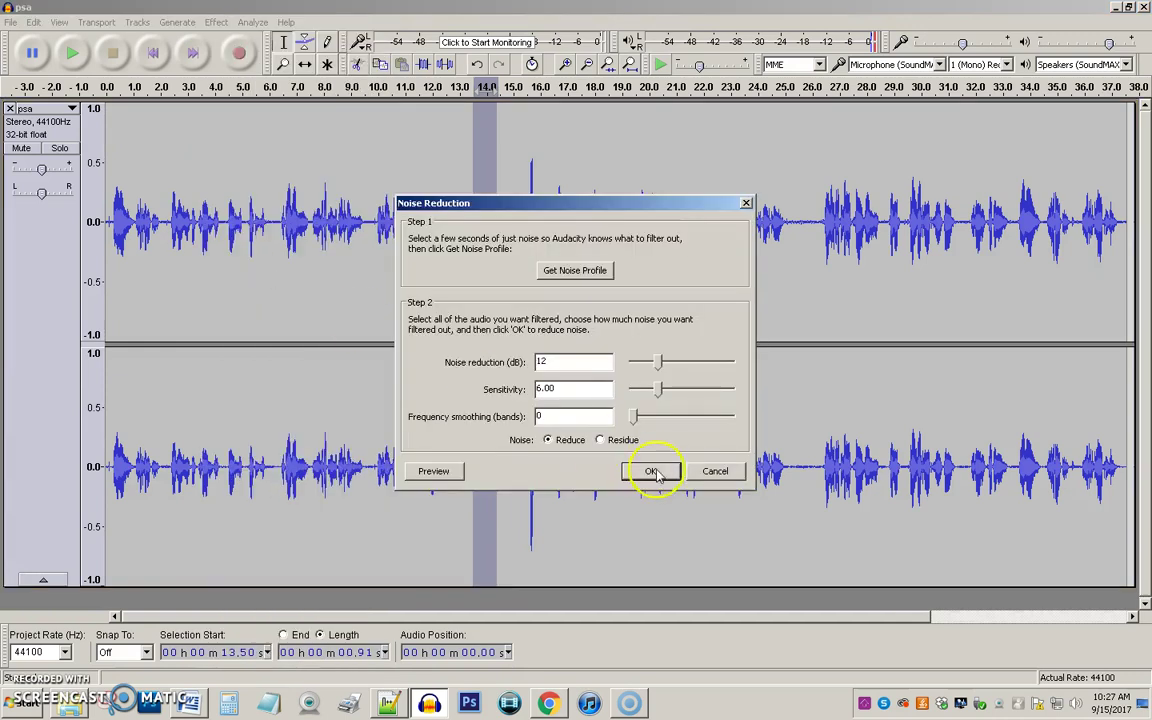
{"action": "left_click", "coordinate": [731, 475]}
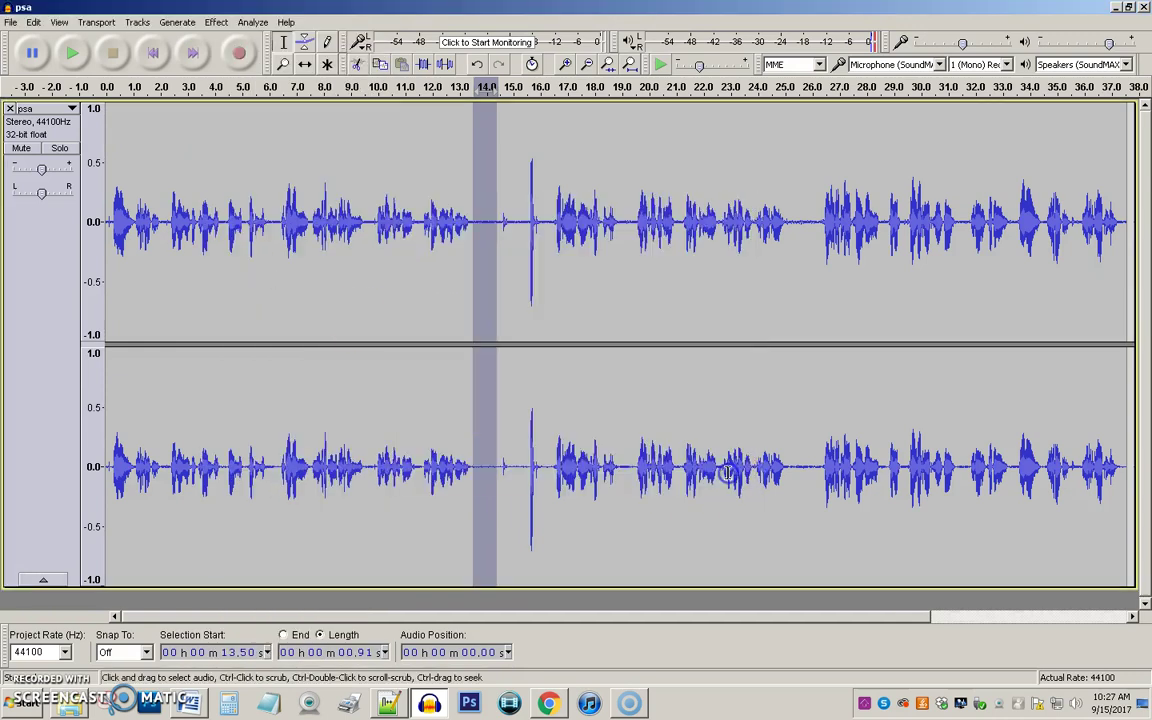
Apply Noise Reduction to the whole track with 12 dB reduction, sensitivity 6.00 and 0 frequency smoothing bands
{"action": "left_click", "coordinate": [508, 245]}
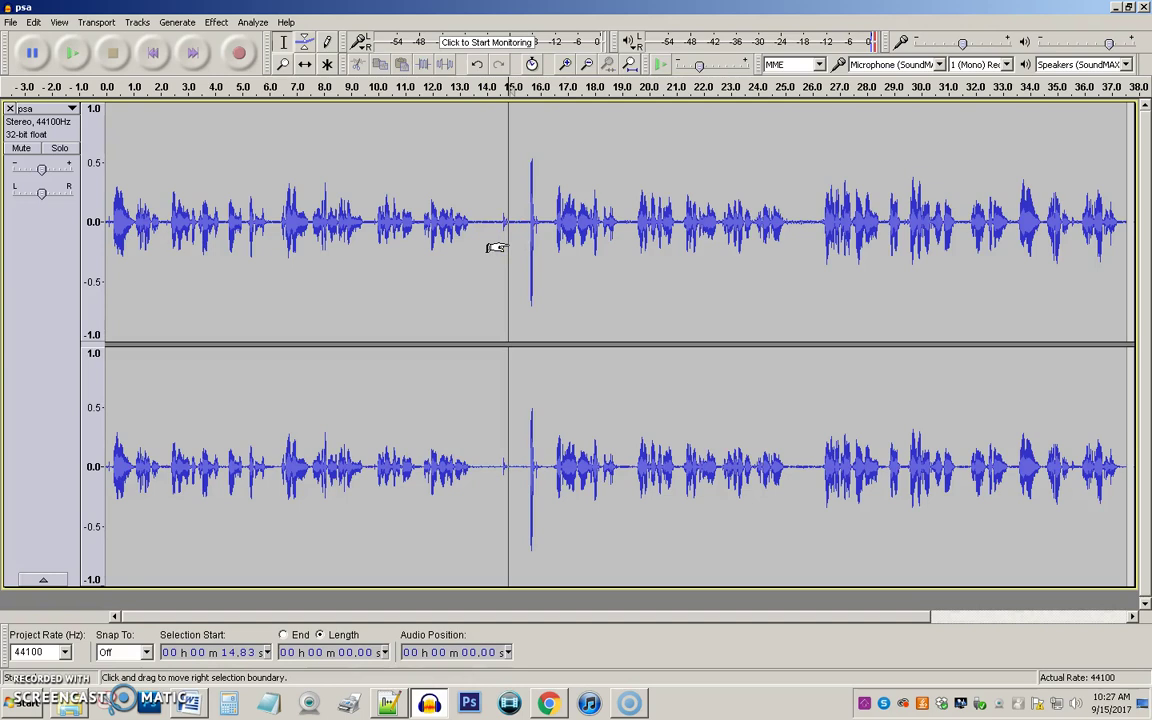
{"action": "key", "text": "ctrl+a"}
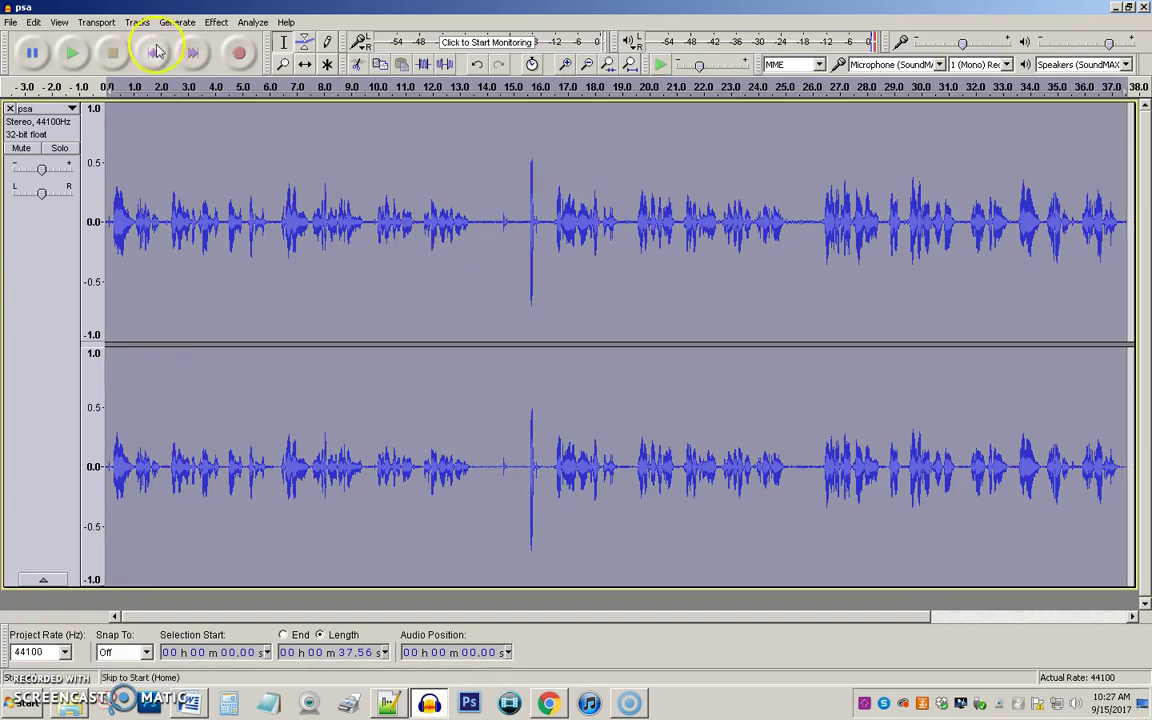
{"action": "left_click", "coordinate": [215, 23]}
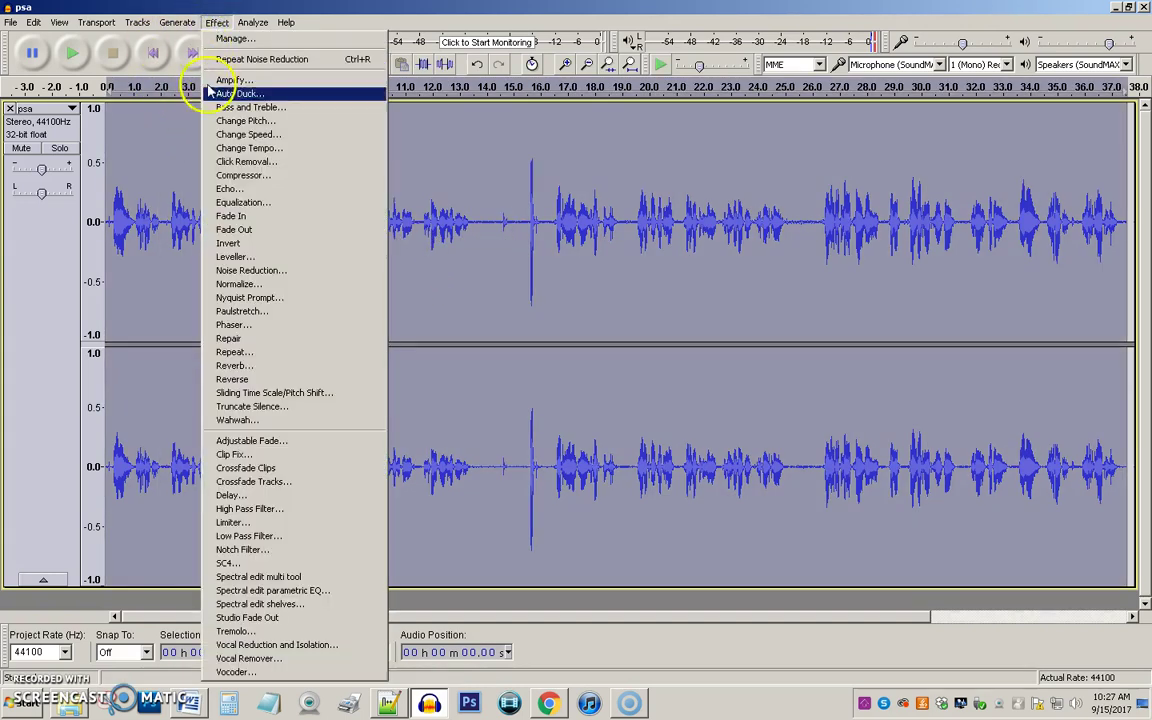
{"action": "left_click", "coordinate": [272, 272]}
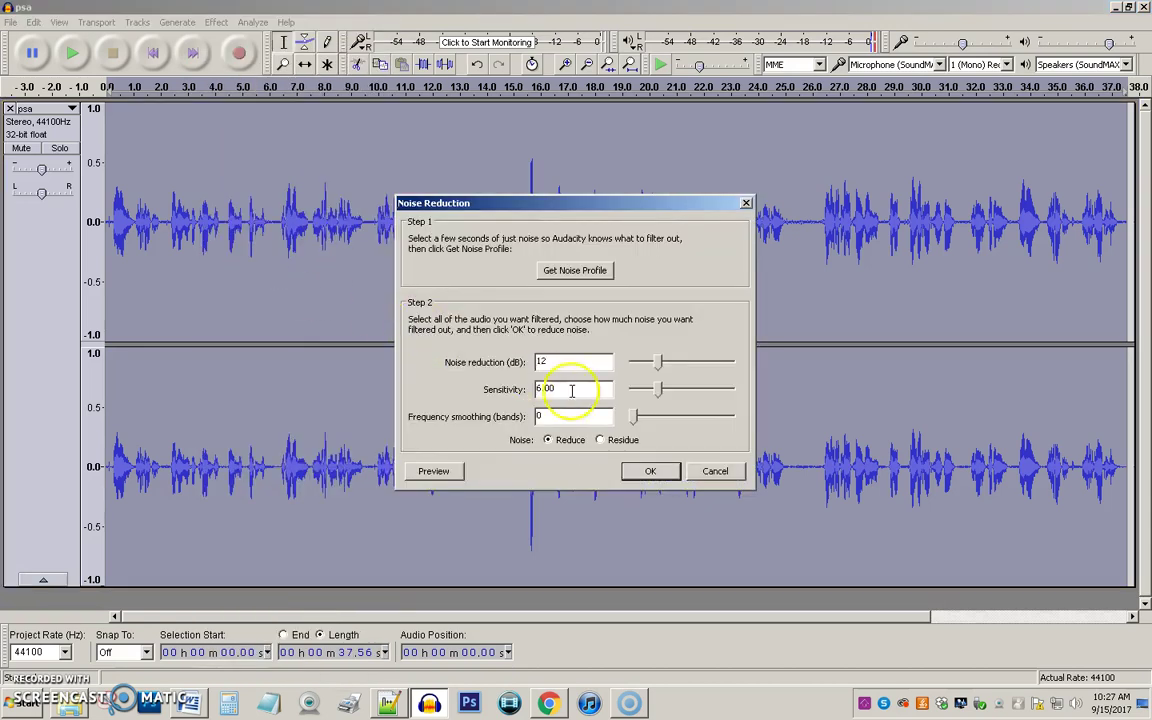
{"action": "left_click", "coordinate": [650, 476]}
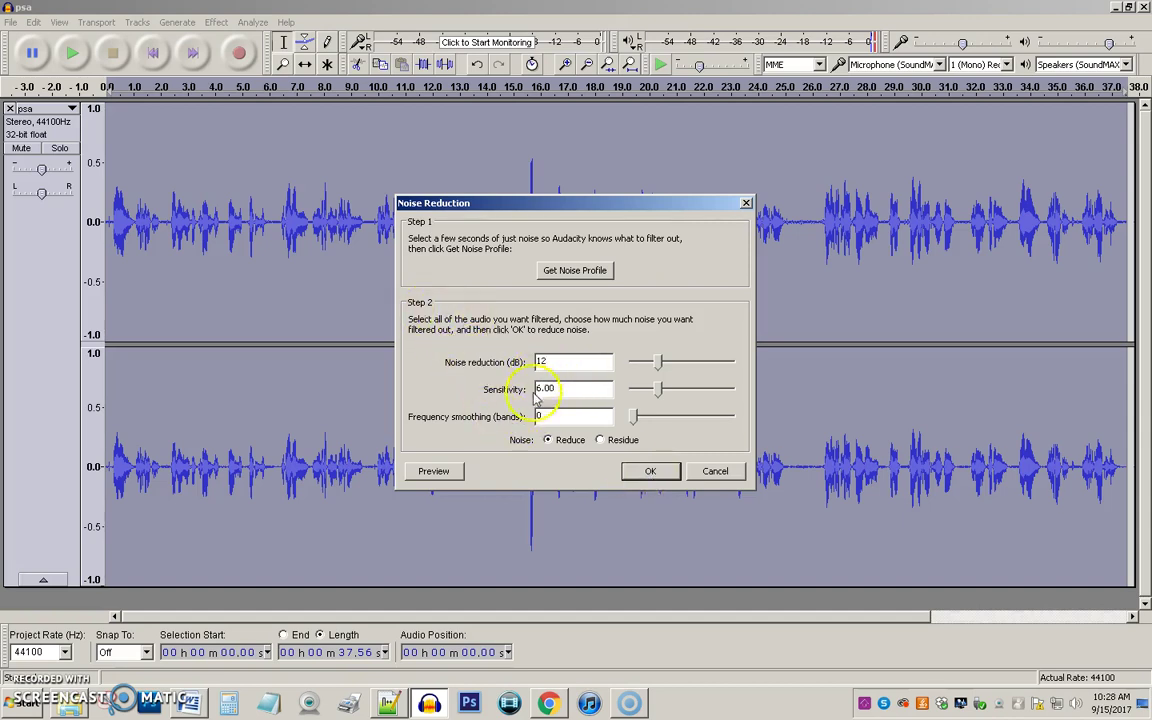
{"action": "left_click", "coordinate": [652, 473]}
{"action": "left_click", "coordinate": [656, 478]}
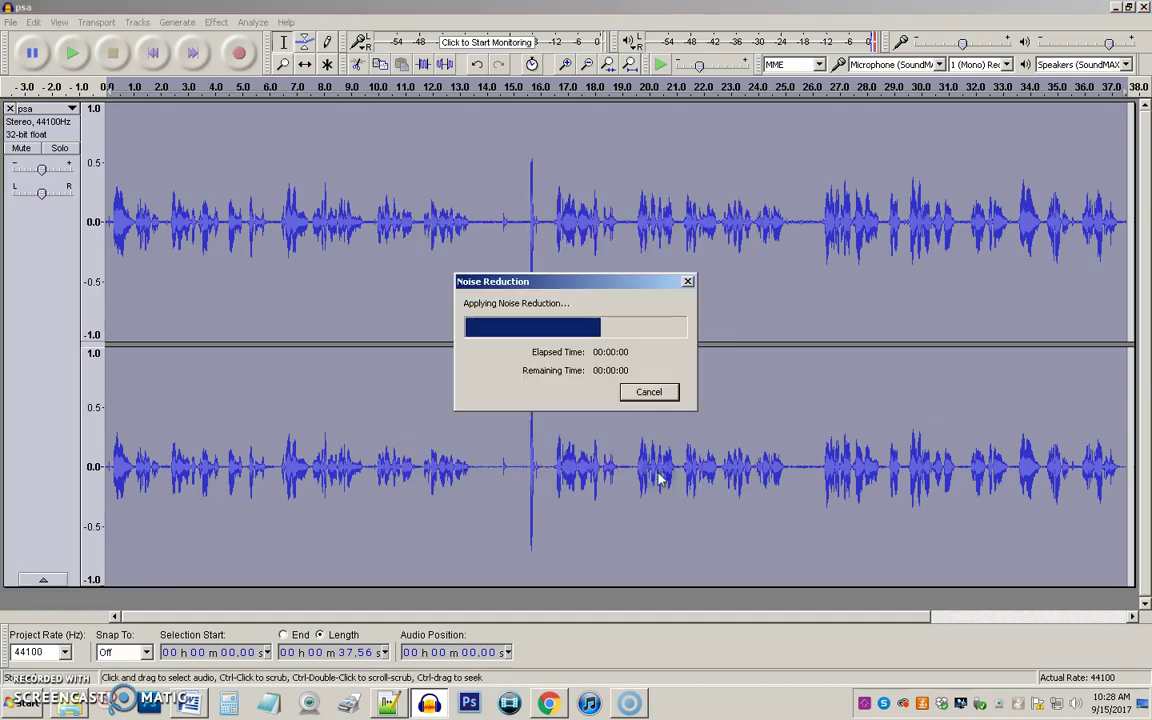
{"action": "left_click", "coordinate": [602, 500]}
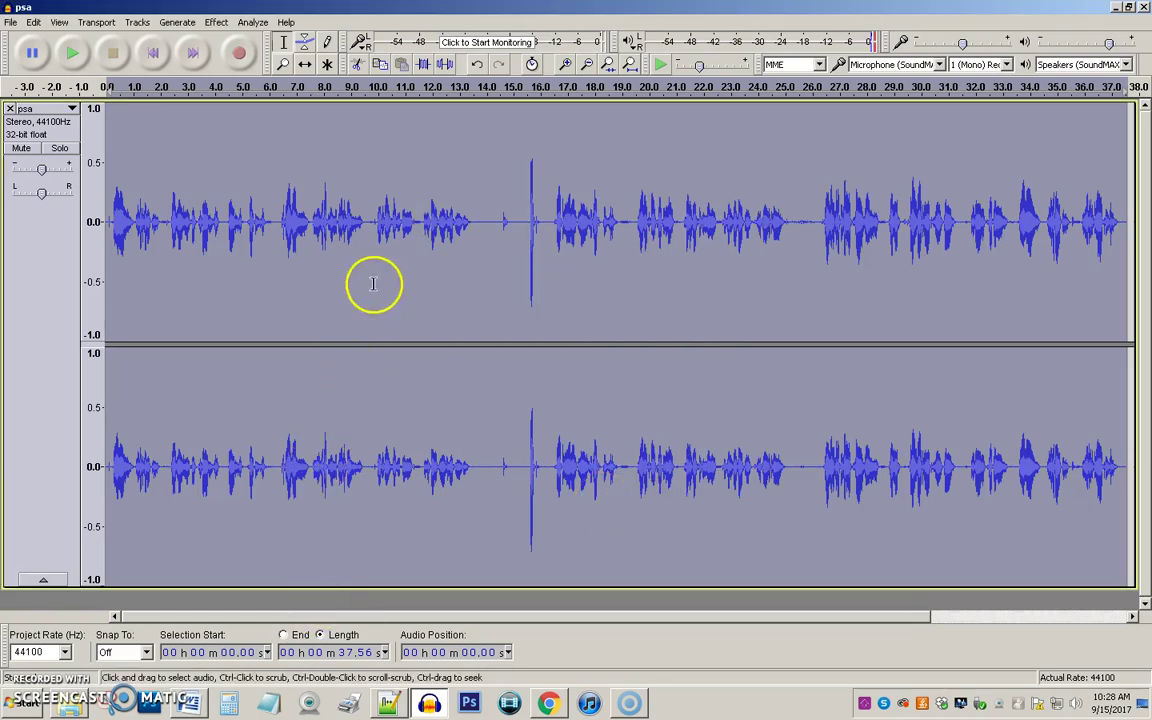
Examine the quiet stretch about 0.74 s long from 13.65 s, and play the recording from about 6.32 s
{"action": "left_click", "coordinate": [477, 222]}
{"action": "left_click_drag", "start_coordinate": [477, 222], "coordinate": [497, 222]}
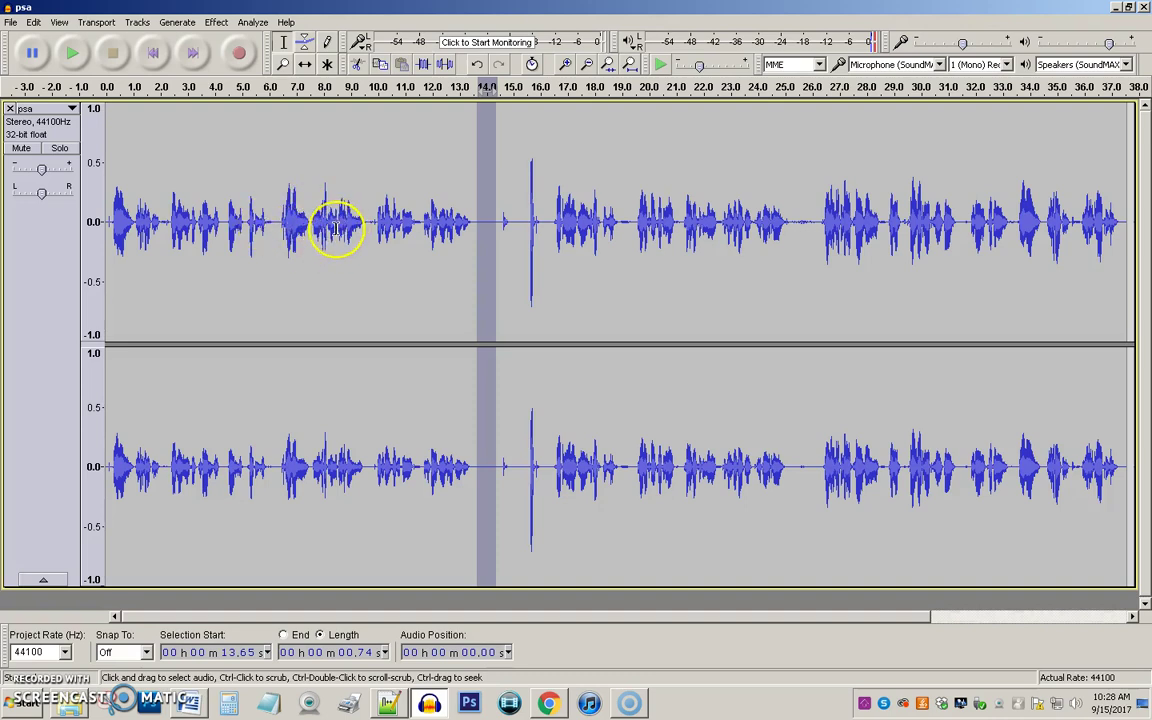
{"action": "left_click", "coordinate": [278, 222]}
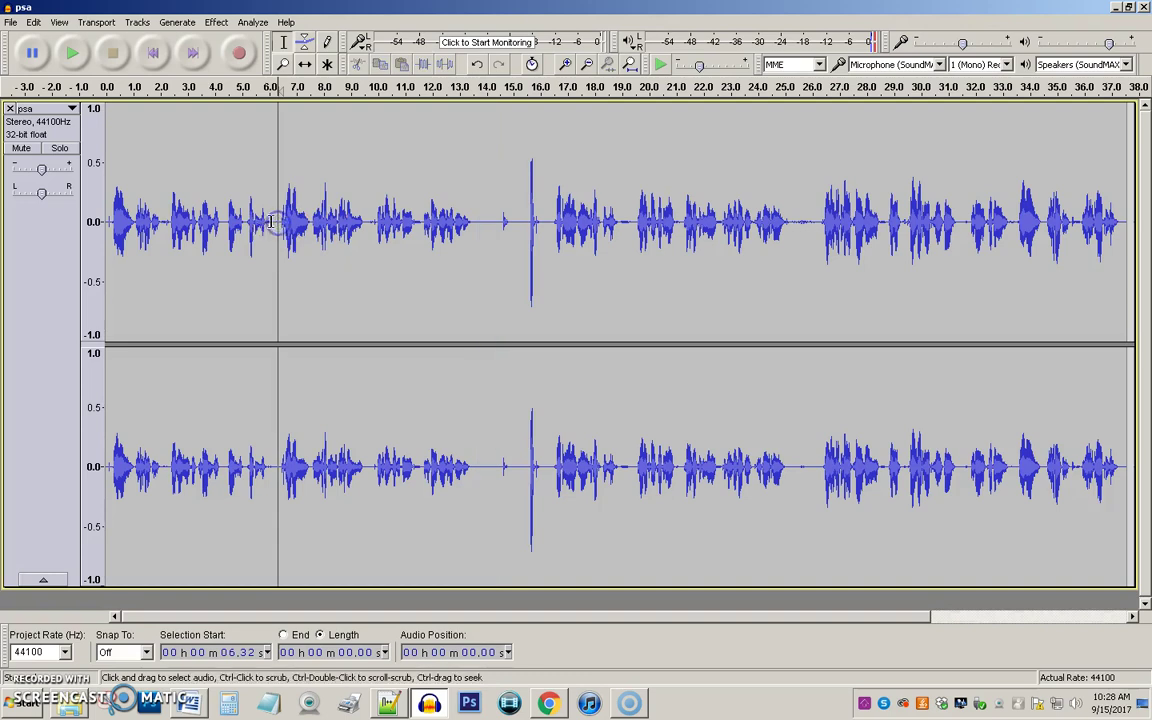
{"action": "left_click", "coordinate": [72, 58]}
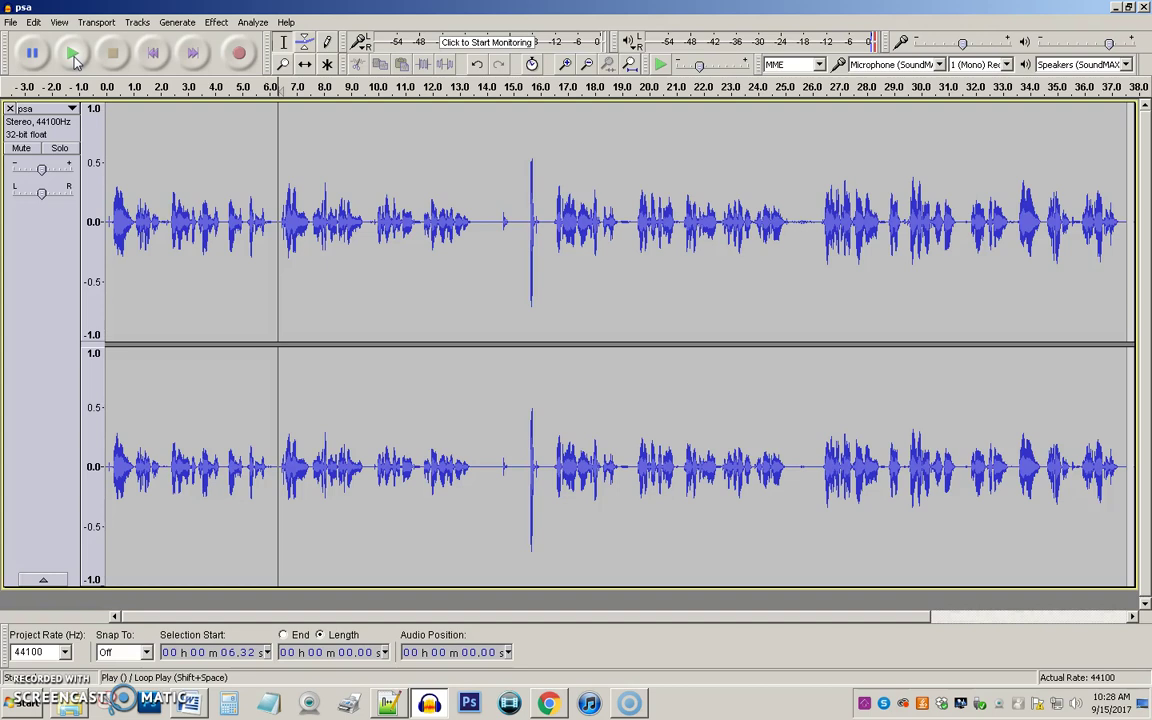
{"action": "left_click", "coordinate": [74, 57]}
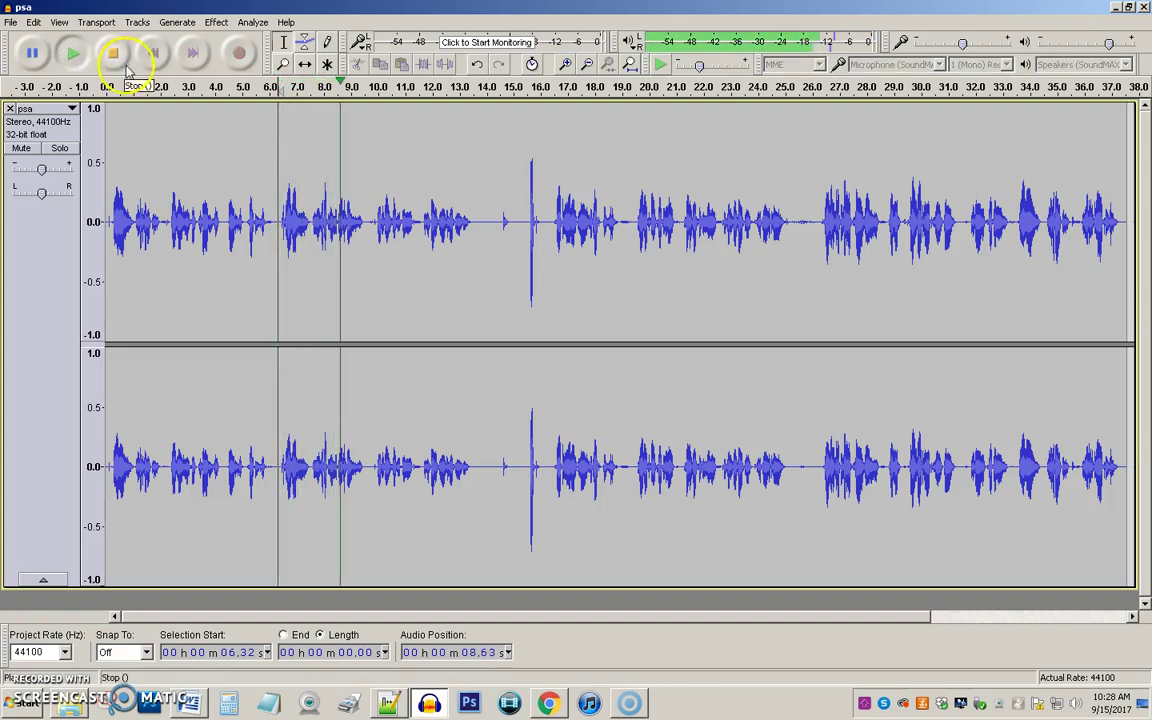
{"action": "left_click", "coordinate": [115, 55]}
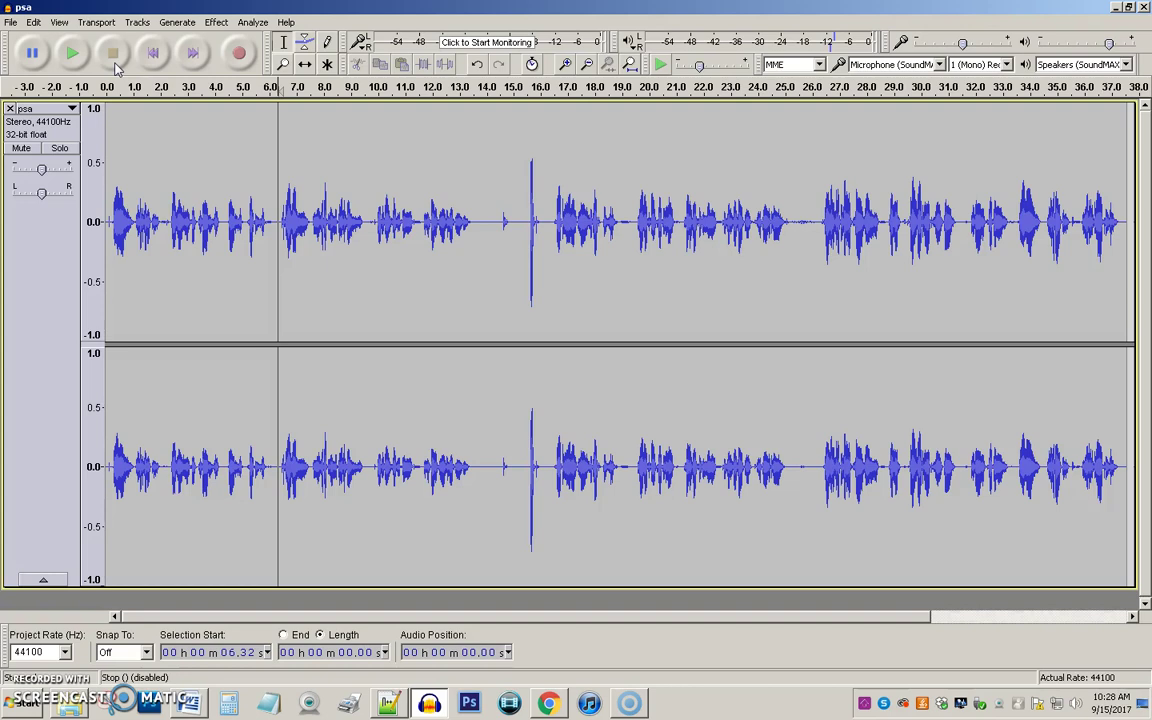
Listen to the tall spike near 15.6 s, and lower its 0.12 s burst from 15.61 s by 3.50 dB with Amplify
{"action": "left_click_drag", "start_coordinate": [523, 230], "coordinate": [545, 234]}
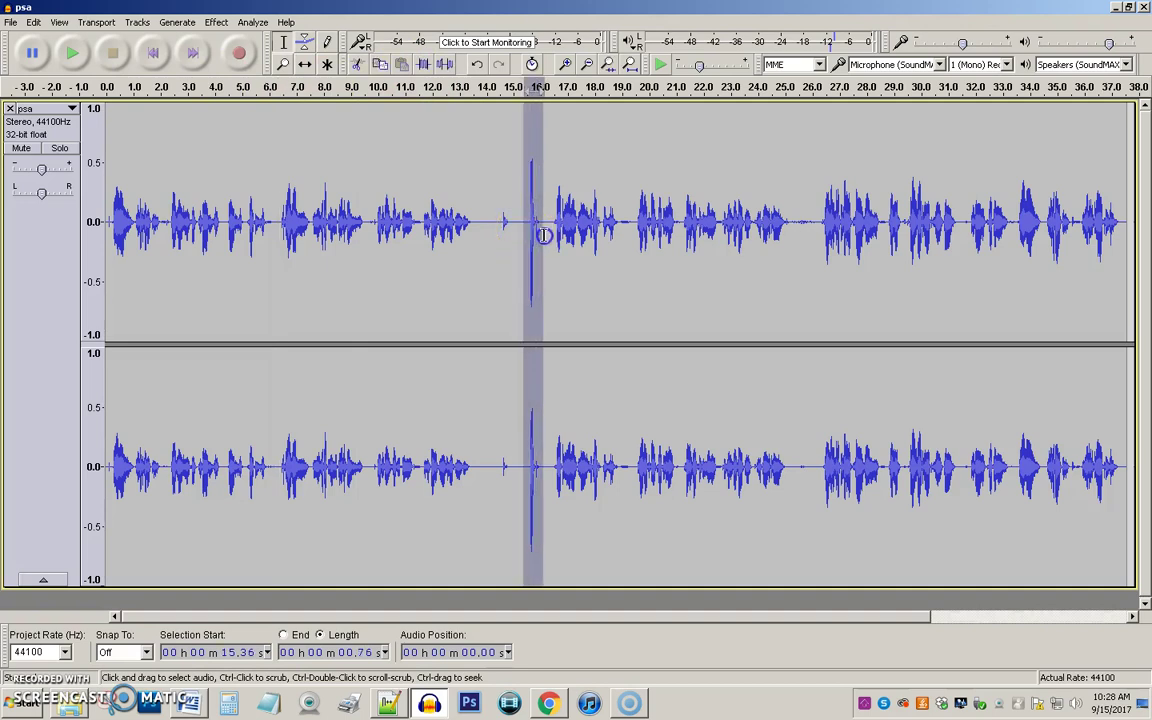
{"action": "left_click", "coordinate": [70, 57]}
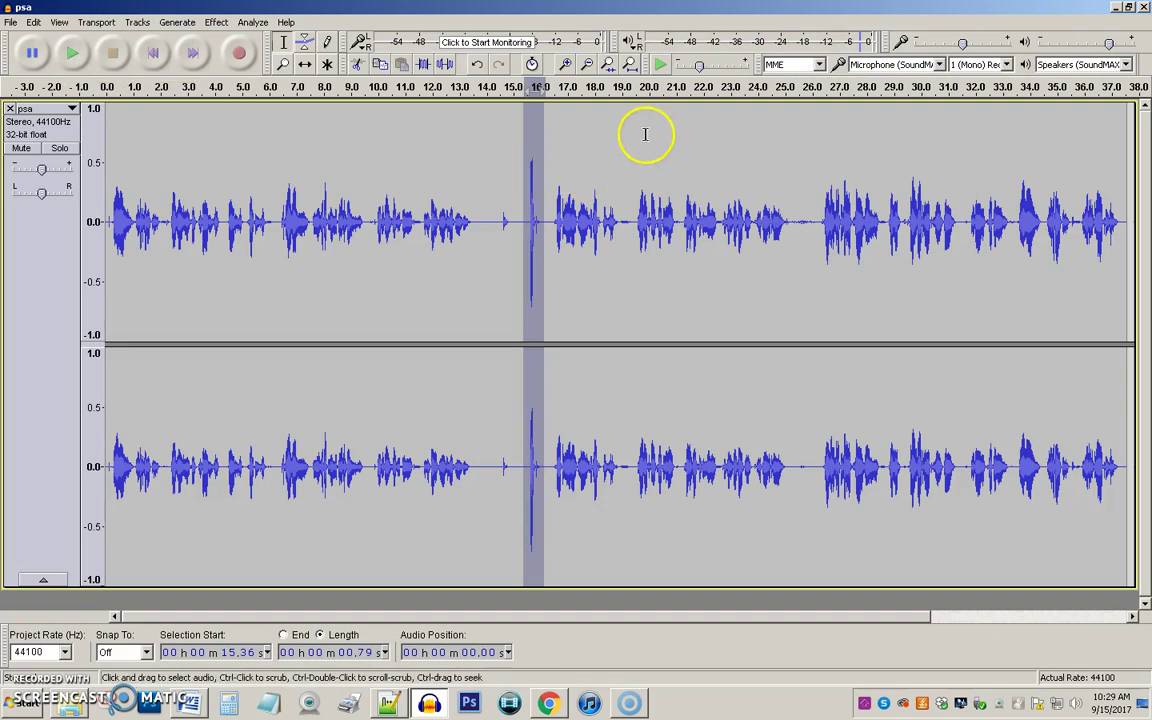
{"action": "left_click", "coordinate": [608, 64]}
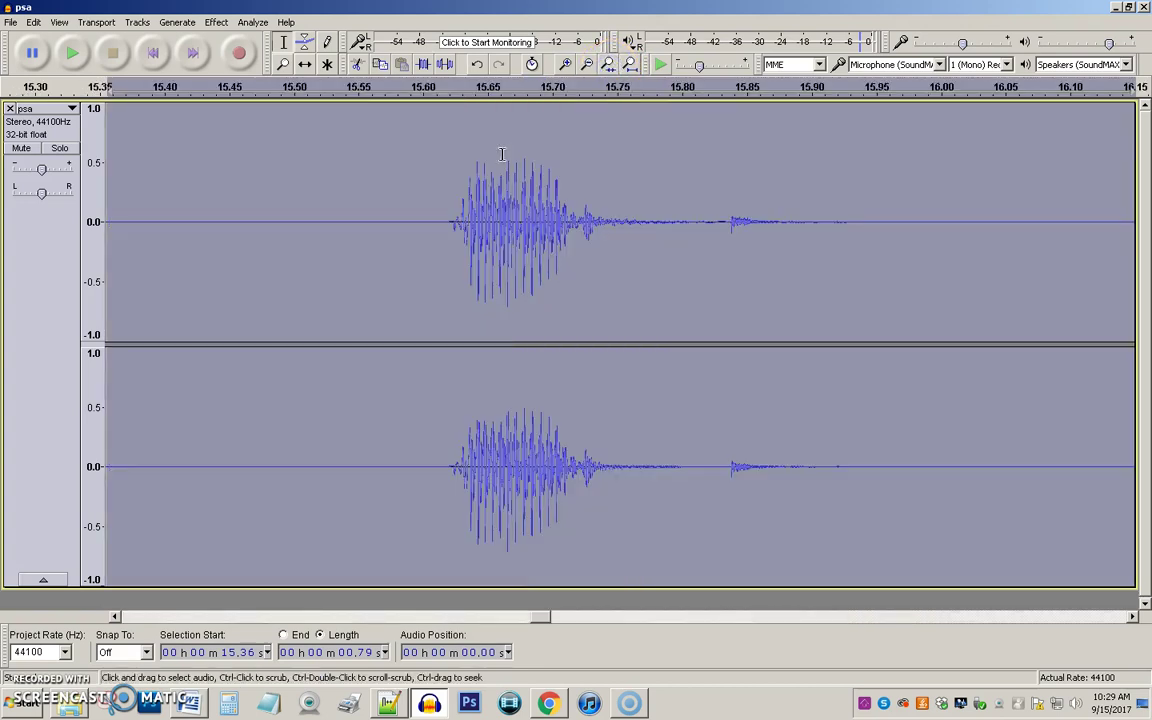
{"action": "left_click_drag", "start_coordinate": [438, 231], "coordinate": [593, 238]}
{"action": "left_click", "coordinate": [245, 185]}
{"action": "left_click", "coordinate": [216, 22]}
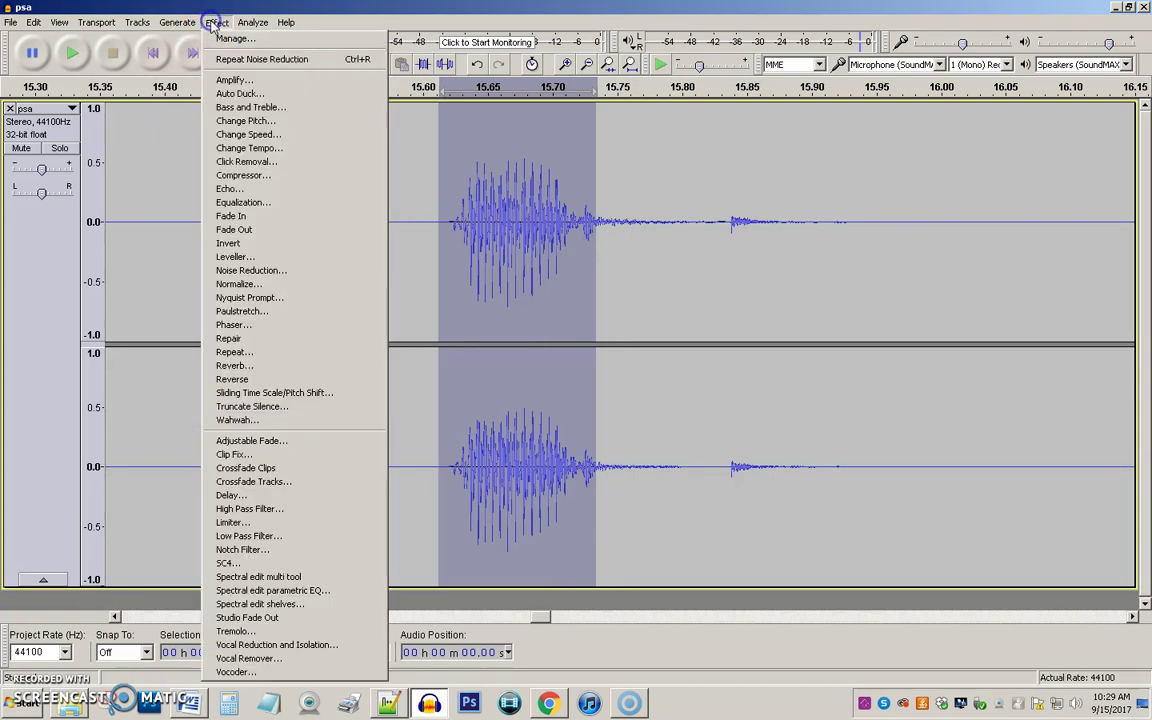
{"action": "left_click", "coordinate": [230, 80]}
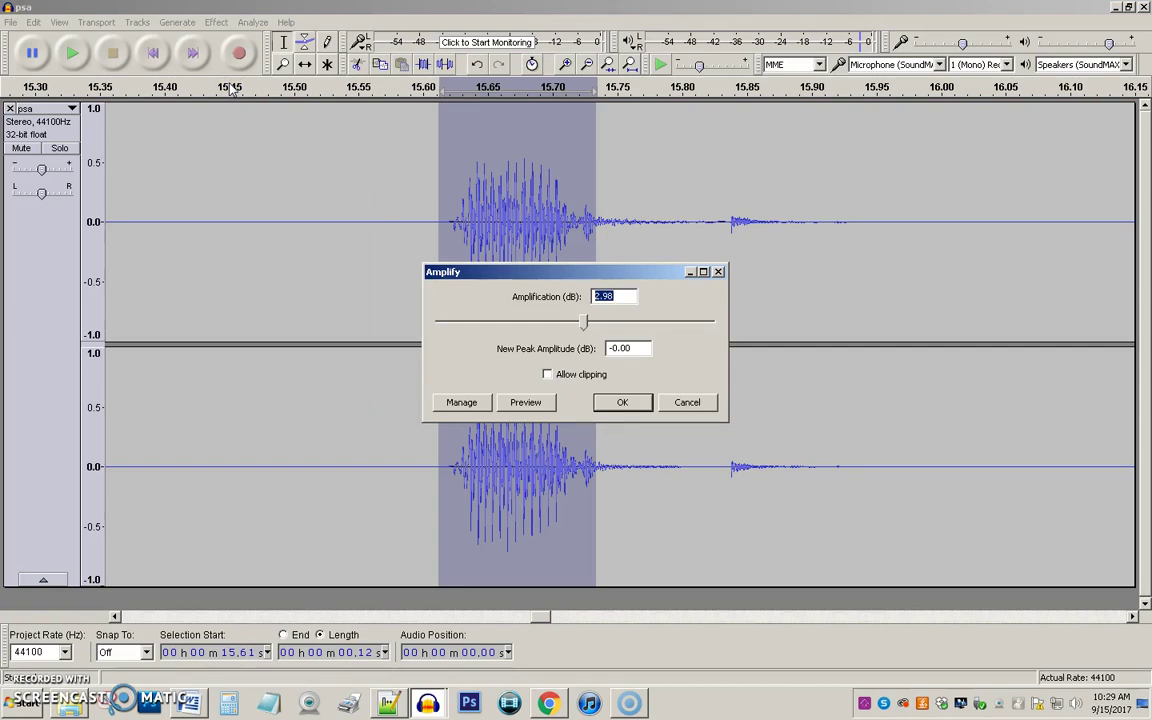
{"action": "left_click_drag", "start_coordinate": [583, 322], "coordinate": [565, 327]}
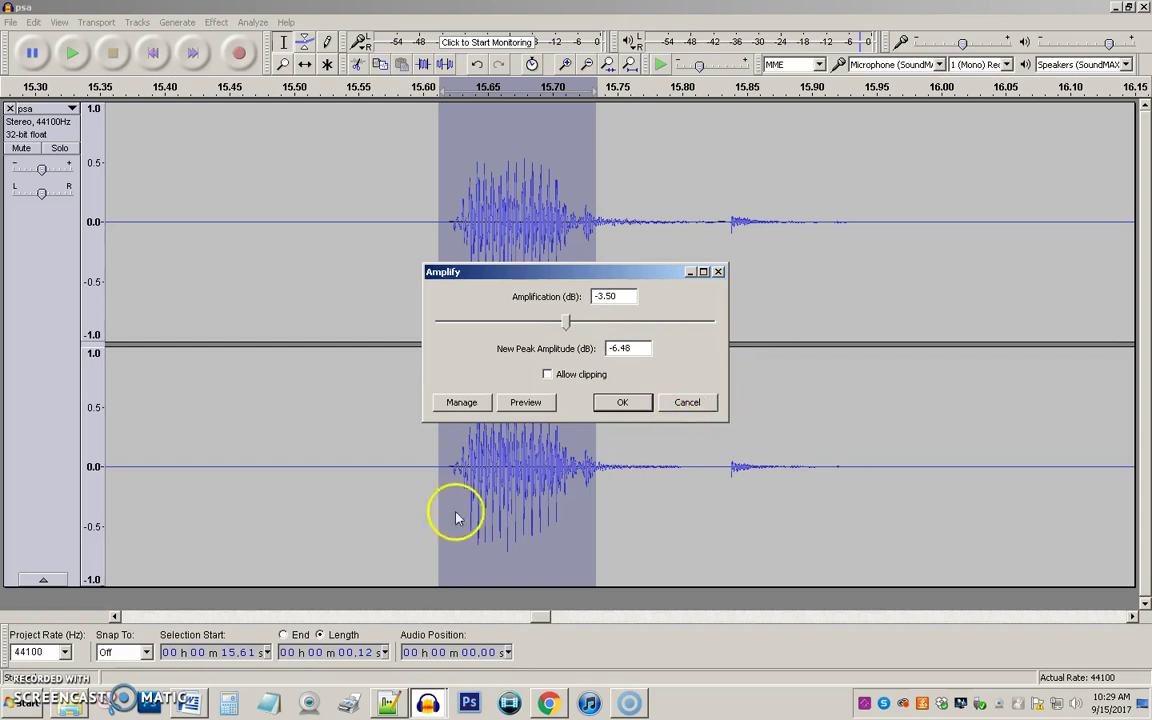
{"action": "left_click", "coordinate": [622, 402]}
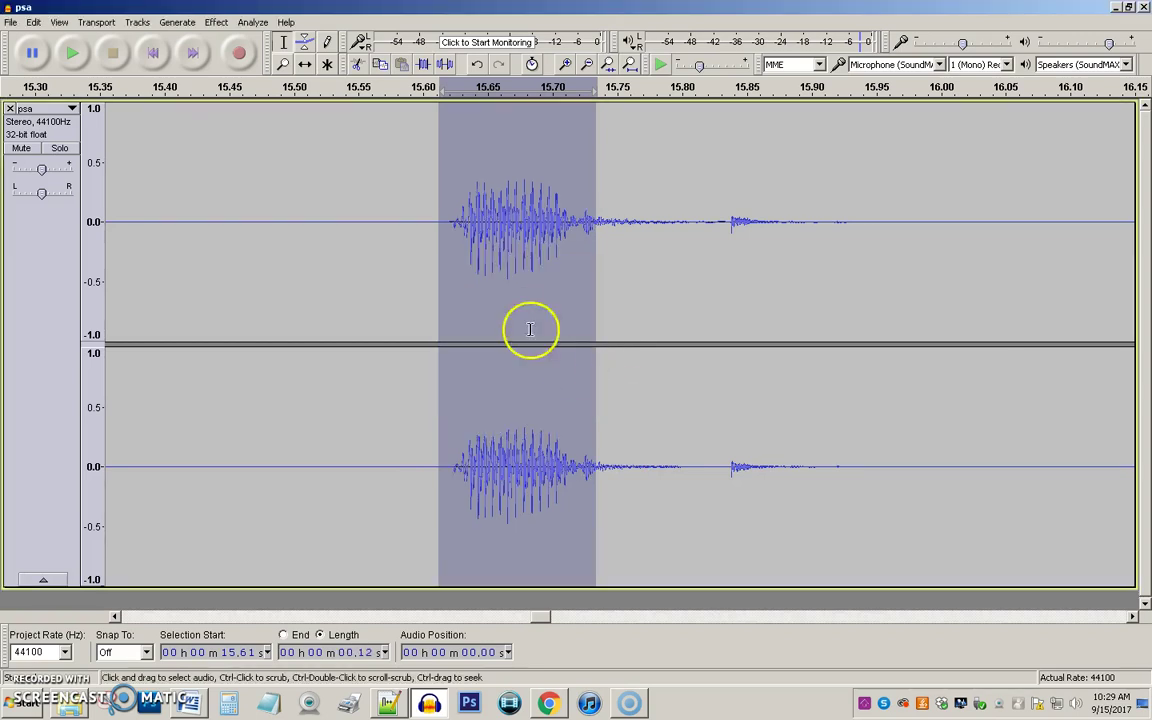
Repeat the same Amplify reduction twice on the selected burst, and play it back
{"action": "left_click", "coordinate": [76, 55]}
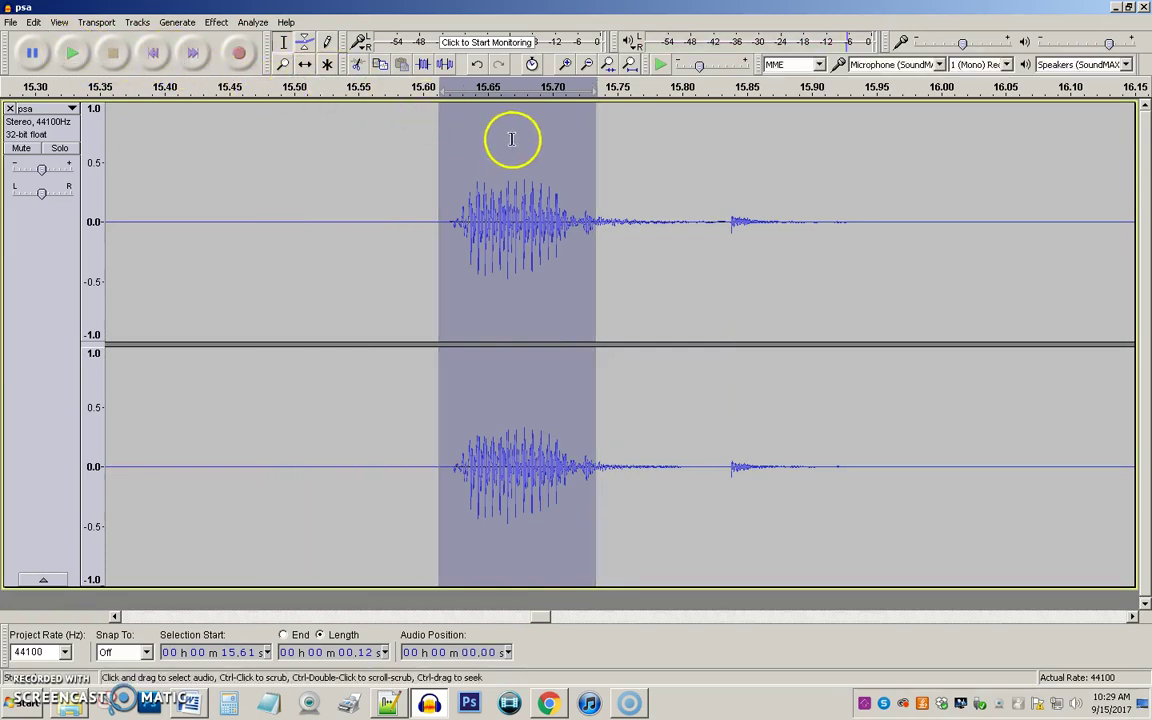
{"action": "left_click", "coordinate": [216, 22]}
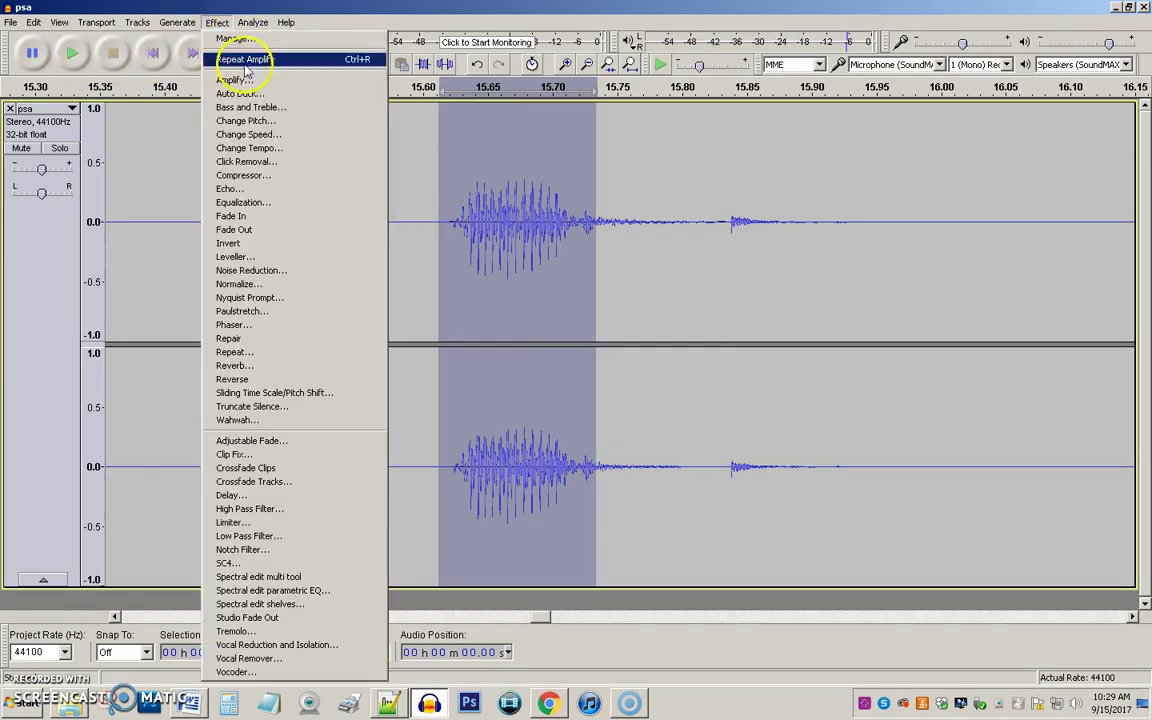
{"action": "left_click", "coordinate": [228, 59]}
{"action": "left_click", "coordinate": [220, 22]}
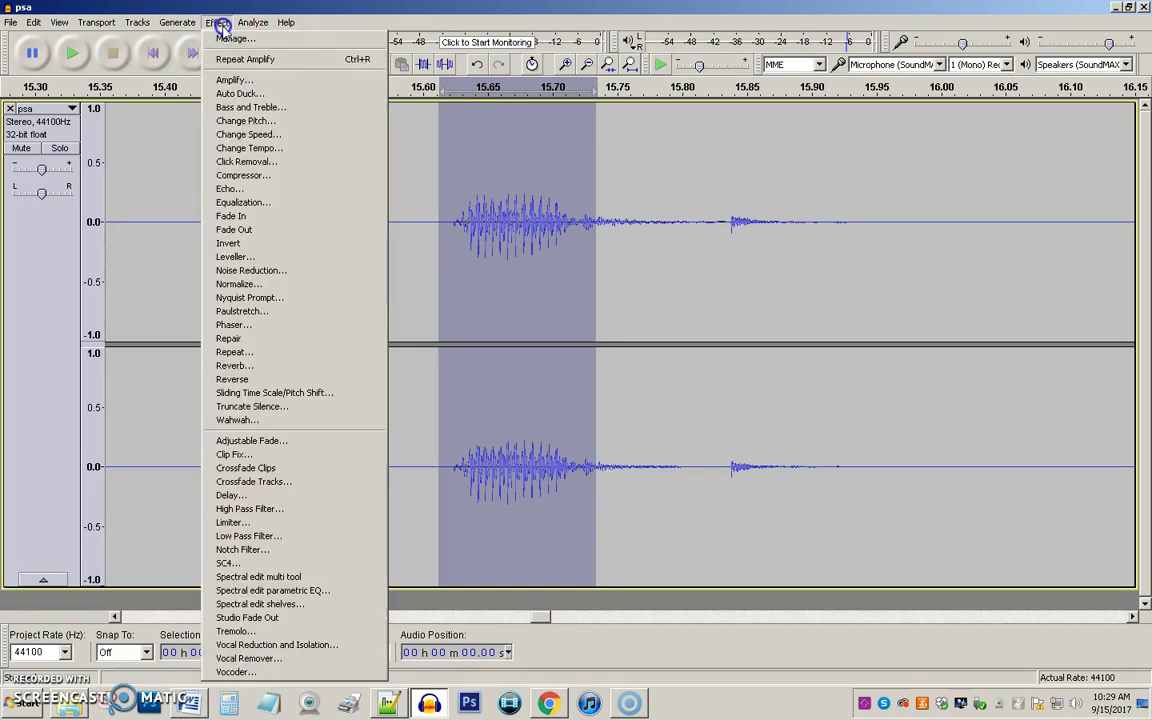
{"action": "left_click", "coordinate": [232, 59]}
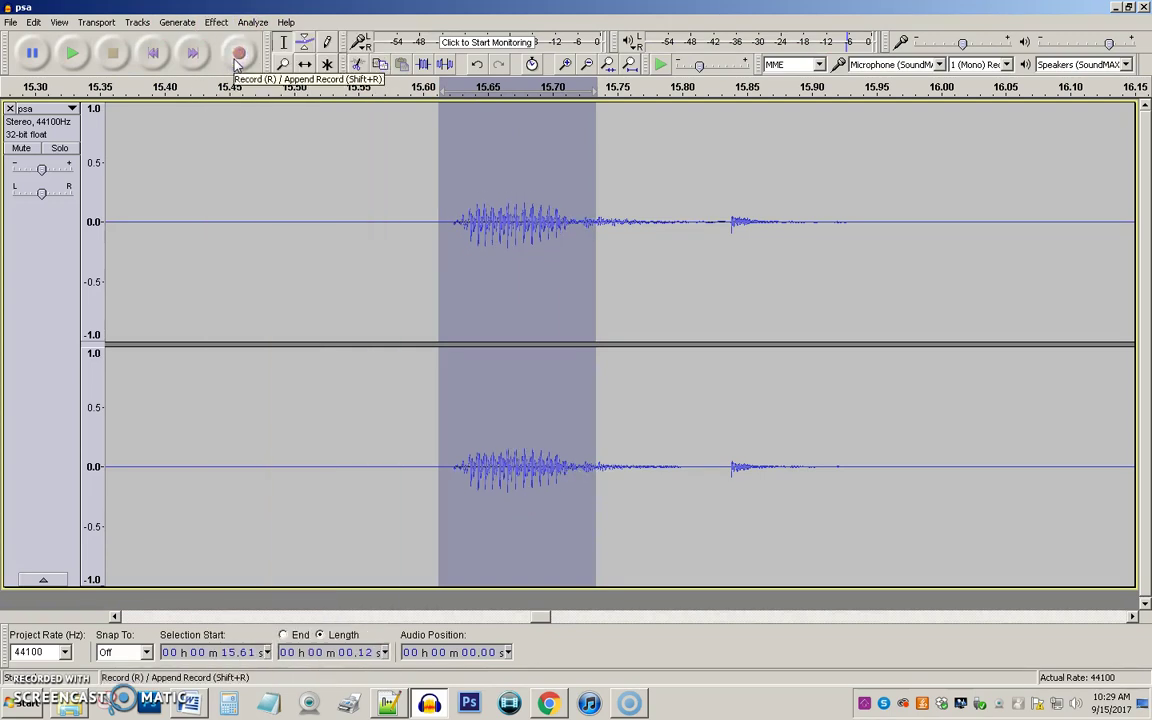
{"action": "left_click", "coordinate": [70, 57]}
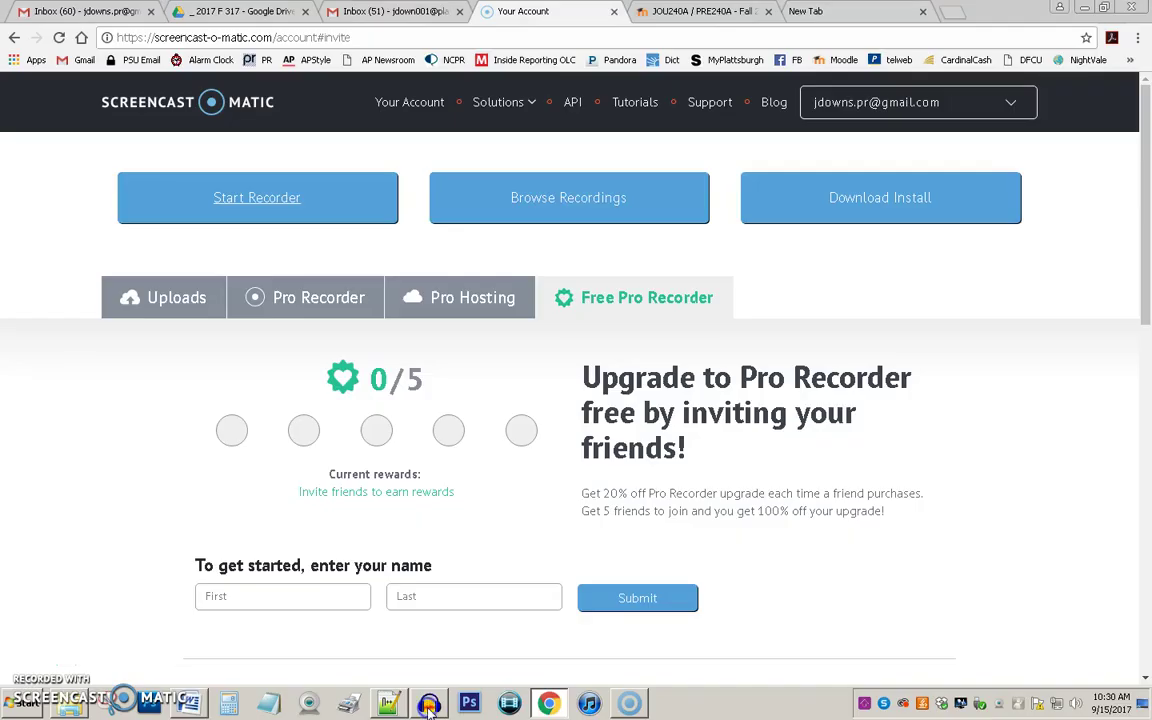
Return to the psa project in Audacity and select the quiet stretch about 0.91 s long from 25.21 s
{"action": "left_click", "coordinate": [429, 705]}
{"action": "left_click", "coordinate": [429, 705]}
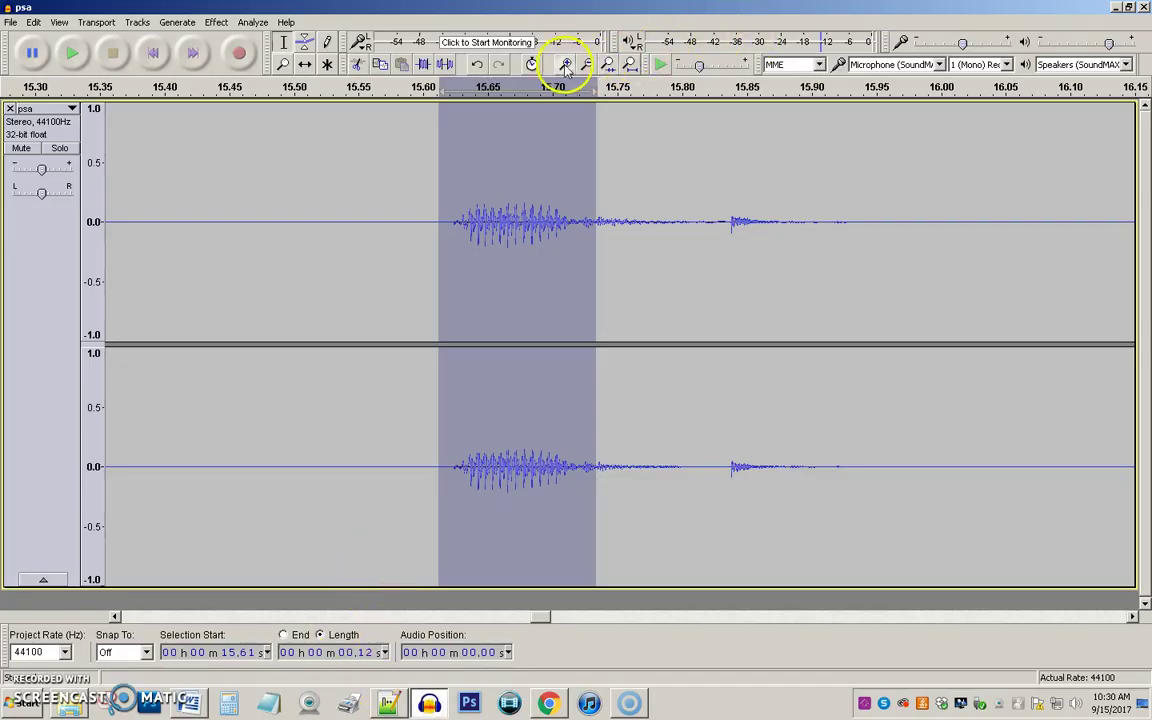
{"action": "left_click", "coordinate": [630, 64]}
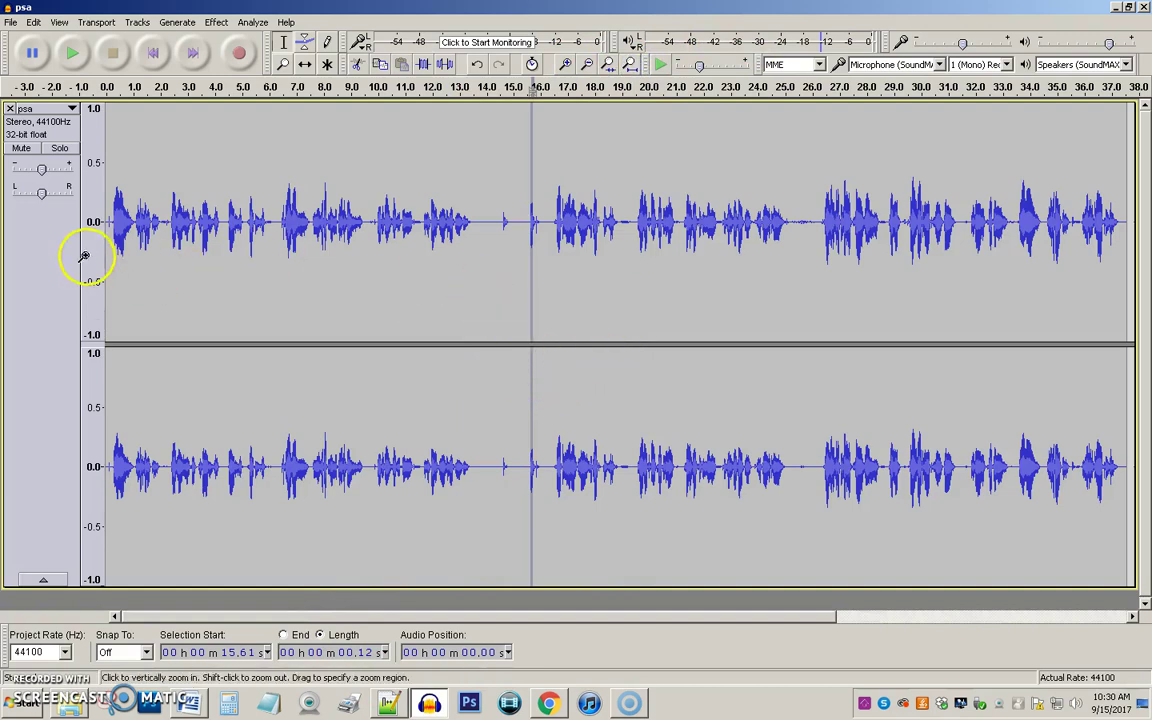
{"action": "left_click", "coordinate": [815, 224]}
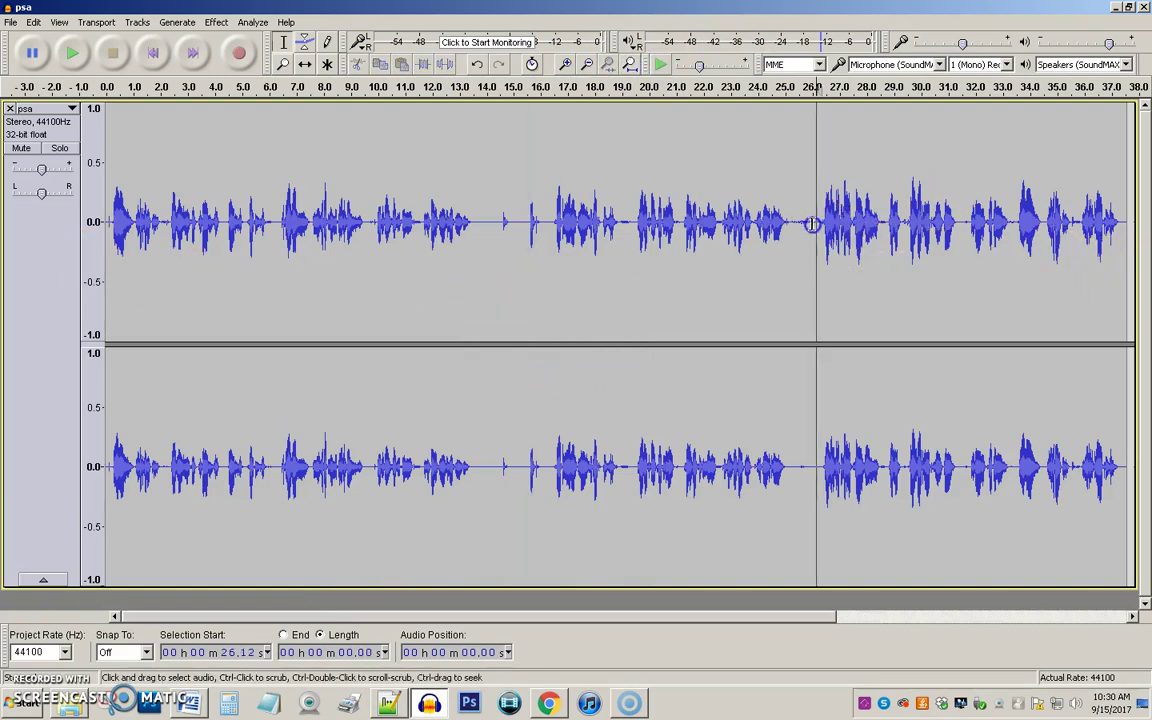
{"action": "left_click_drag", "start_coordinate": [813, 224], "coordinate": [790, 226]}
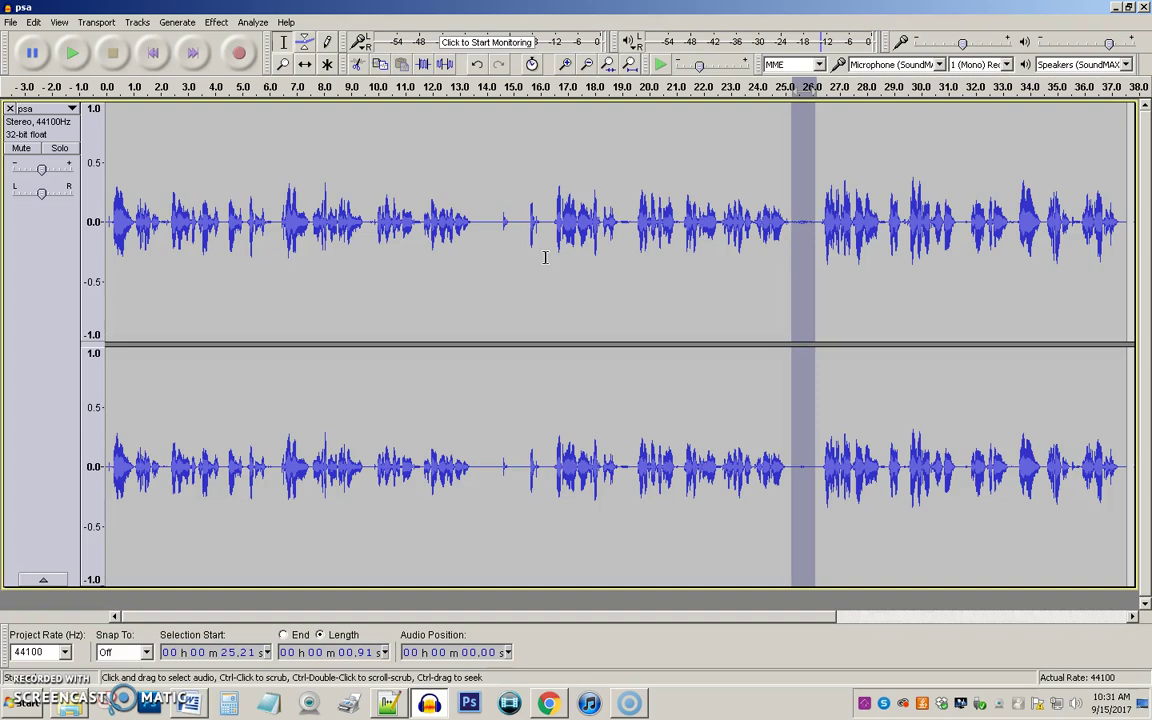
Try the Bass Boost curve in Equalization's Draw Curves mode on the selected stretch, and discard it
{"action": "left_click", "coordinate": [216, 22]}
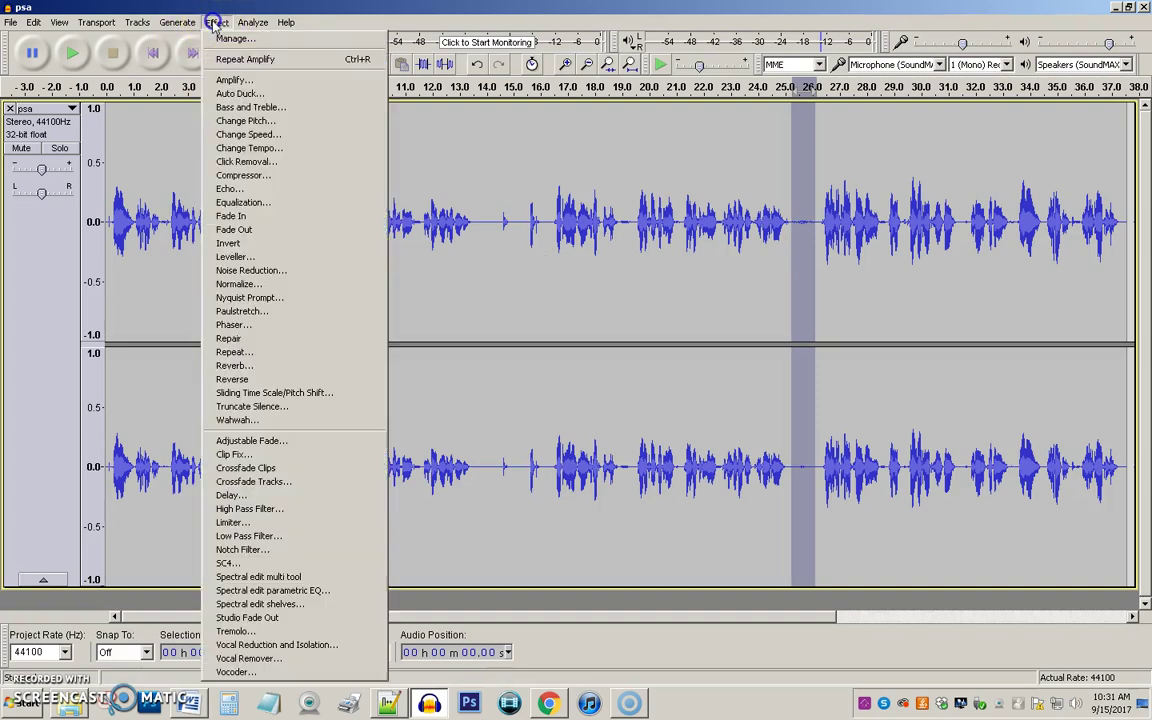
{"action": "left_click", "coordinate": [245, 202]}
{"action": "mouse_move", "coordinate": [341, 303]}
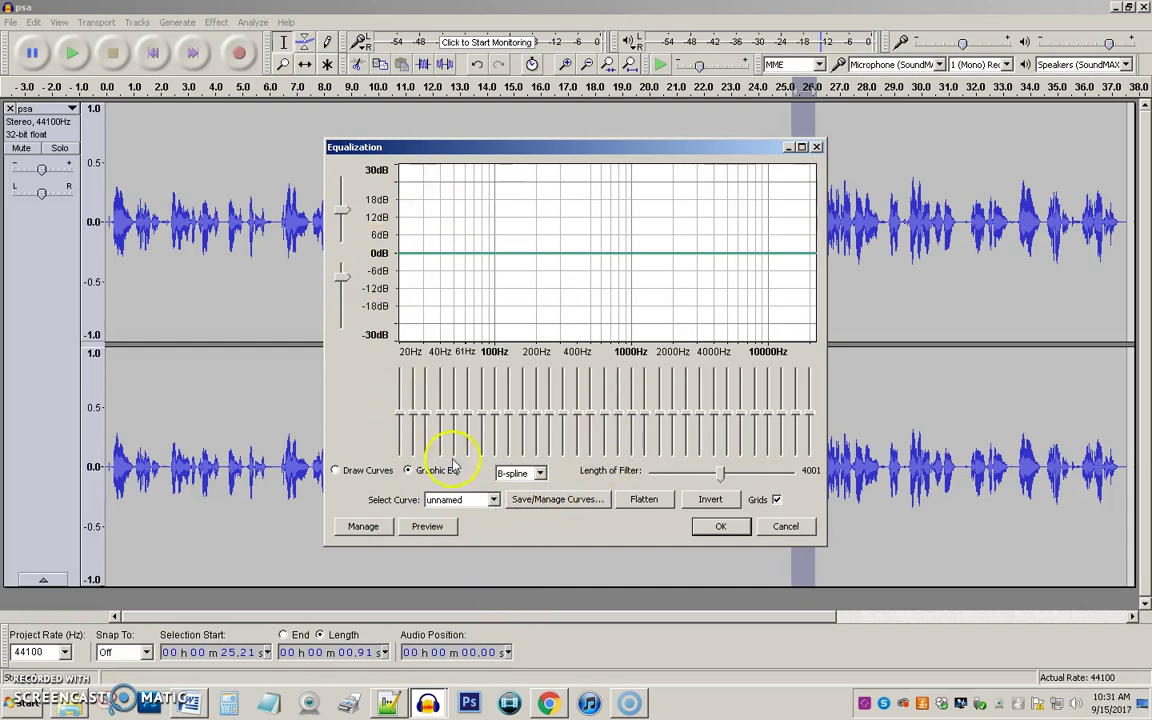
{"action": "left_click", "coordinate": [336, 471]}
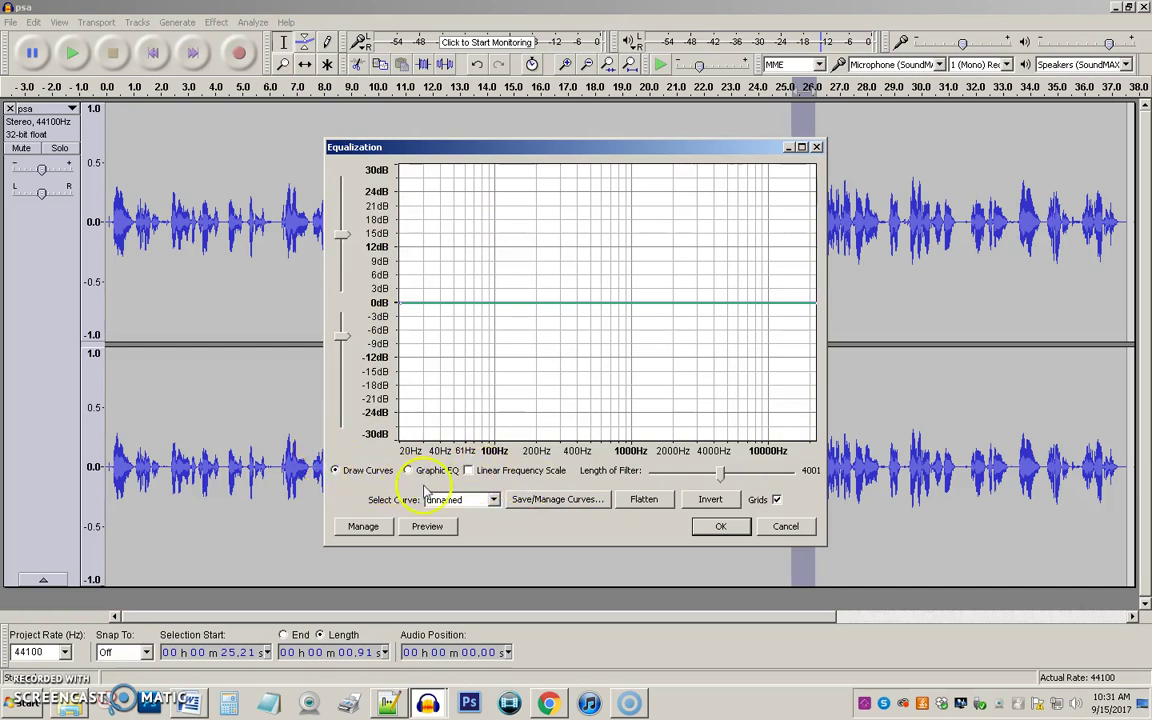
{"action": "left_click", "coordinate": [493, 499]}
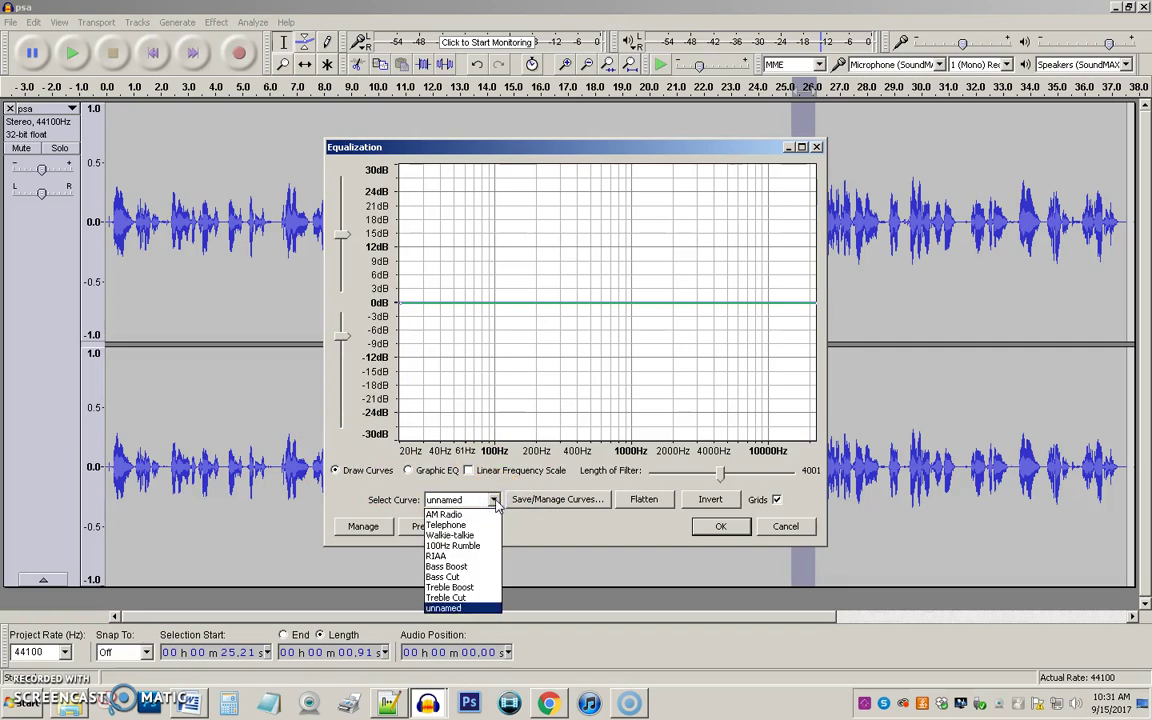
{"action": "left_click", "coordinate": [471, 568]}
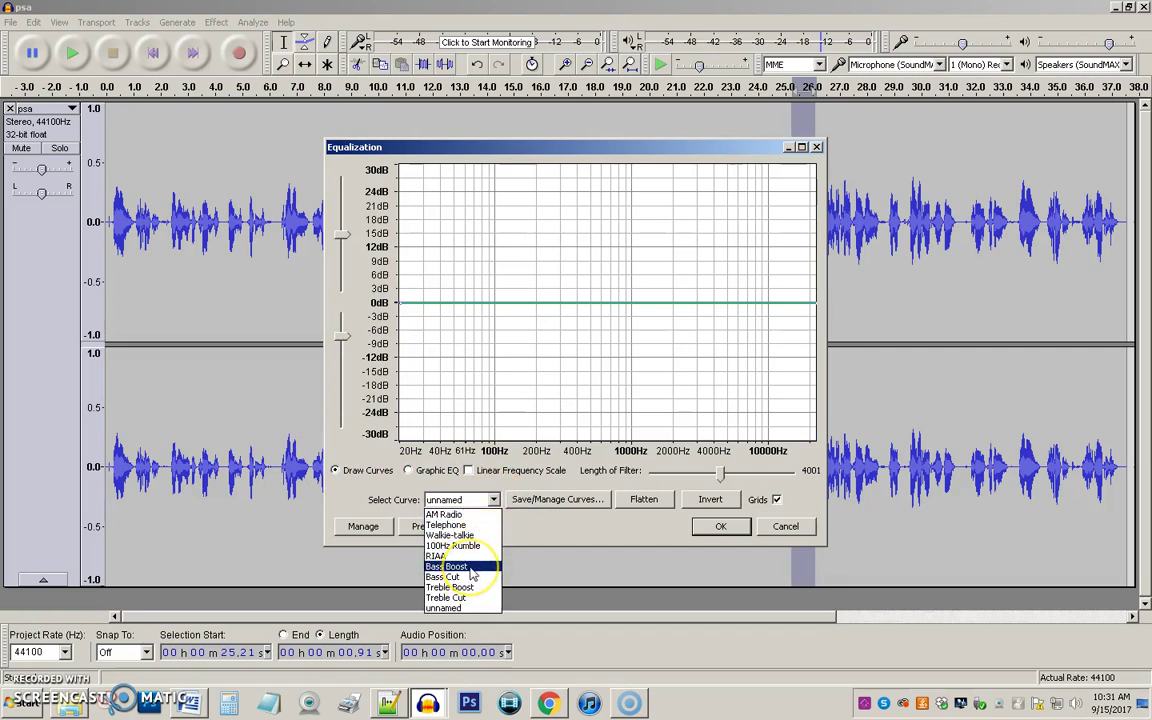
{"action": "left_click", "coordinate": [470, 567]}
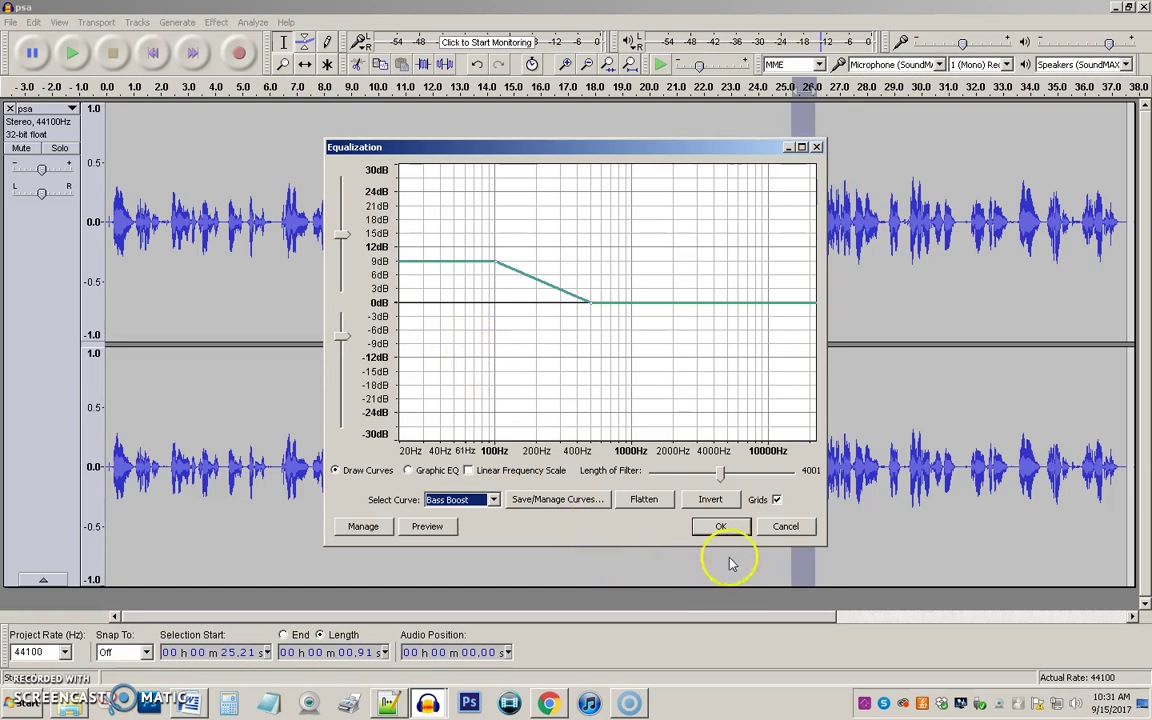
{"action": "left_click", "coordinate": [786, 527]}
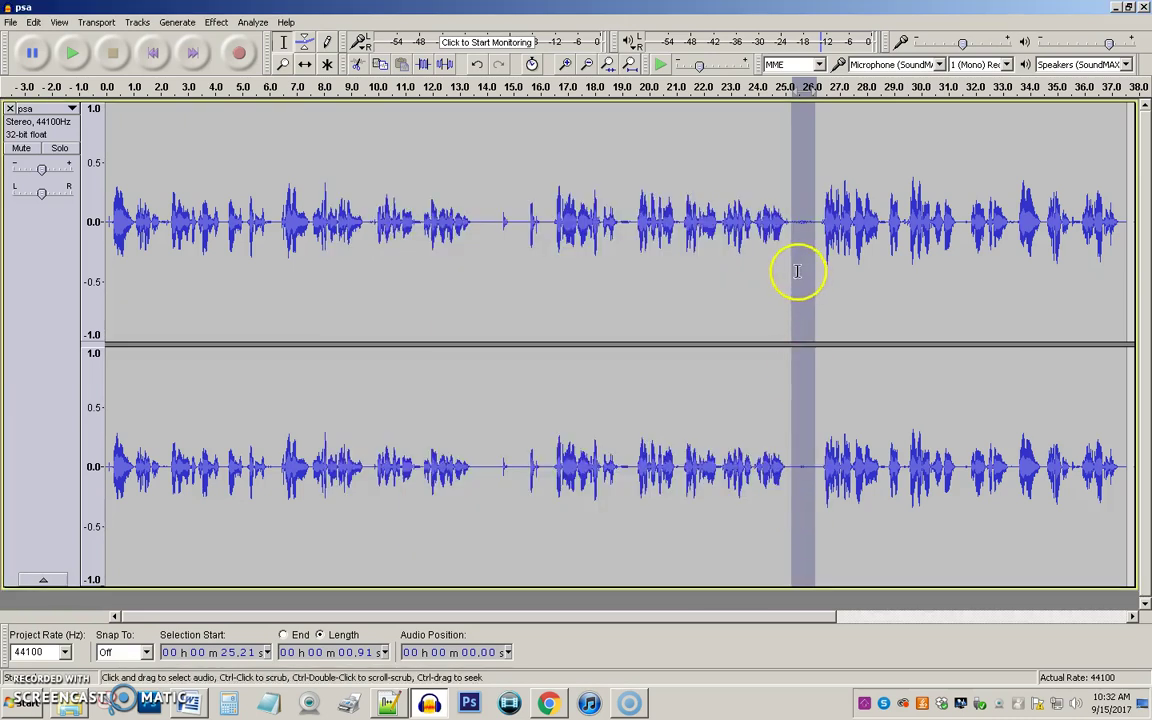
Apply the Bass Boost equalization curve to the whole psa recording
{"action": "left_click", "coordinate": [514, 281]}
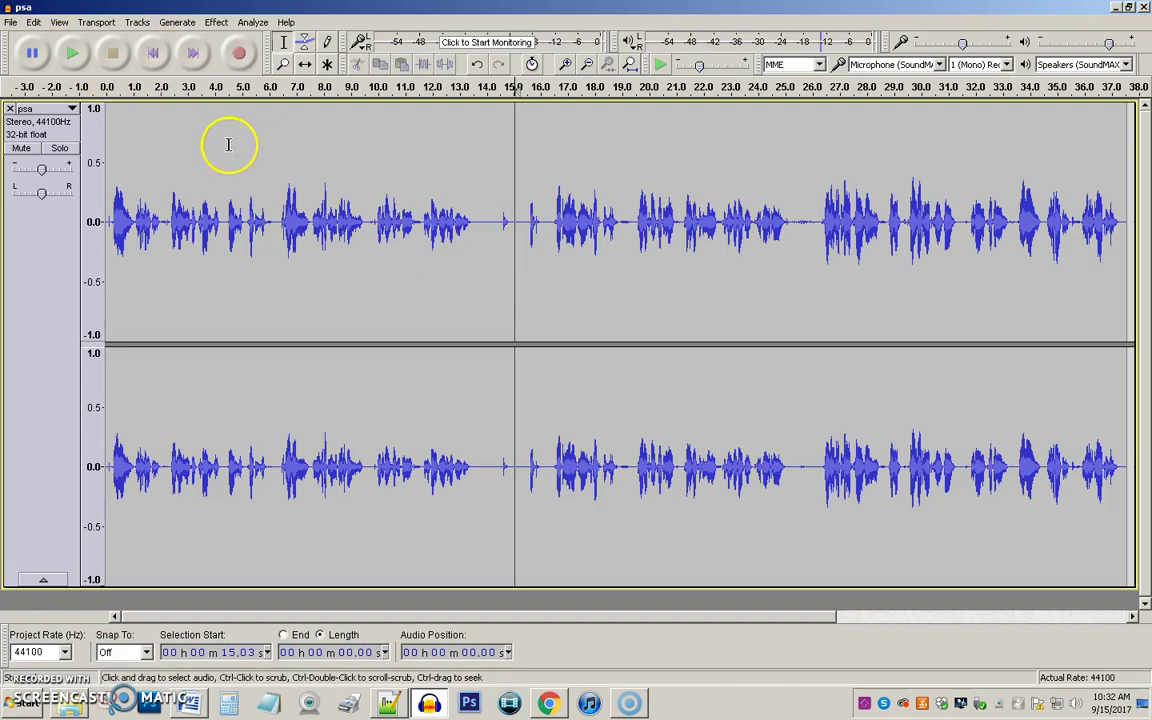
{"action": "left_click", "coordinate": [217, 22]}
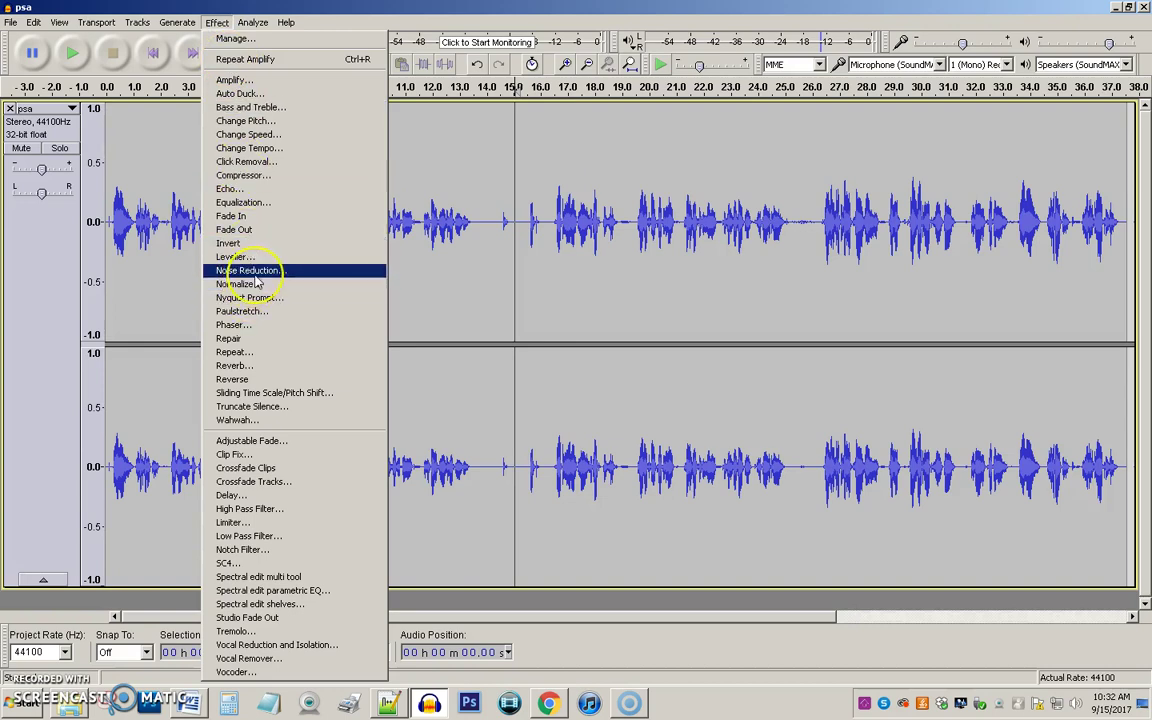
{"action": "left_click", "coordinate": [245, 202]}
{"action": "left_click", "coordinate": [492, 500]}
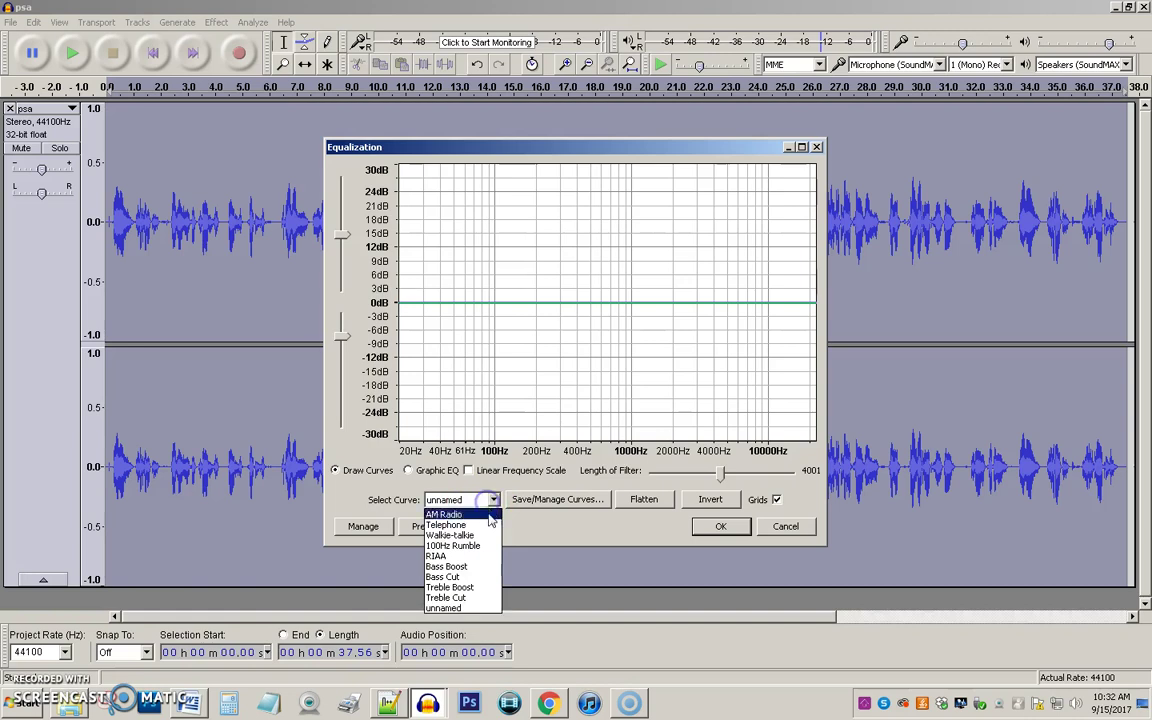
{"action": "left_click", "coordinate": [460, 540]}
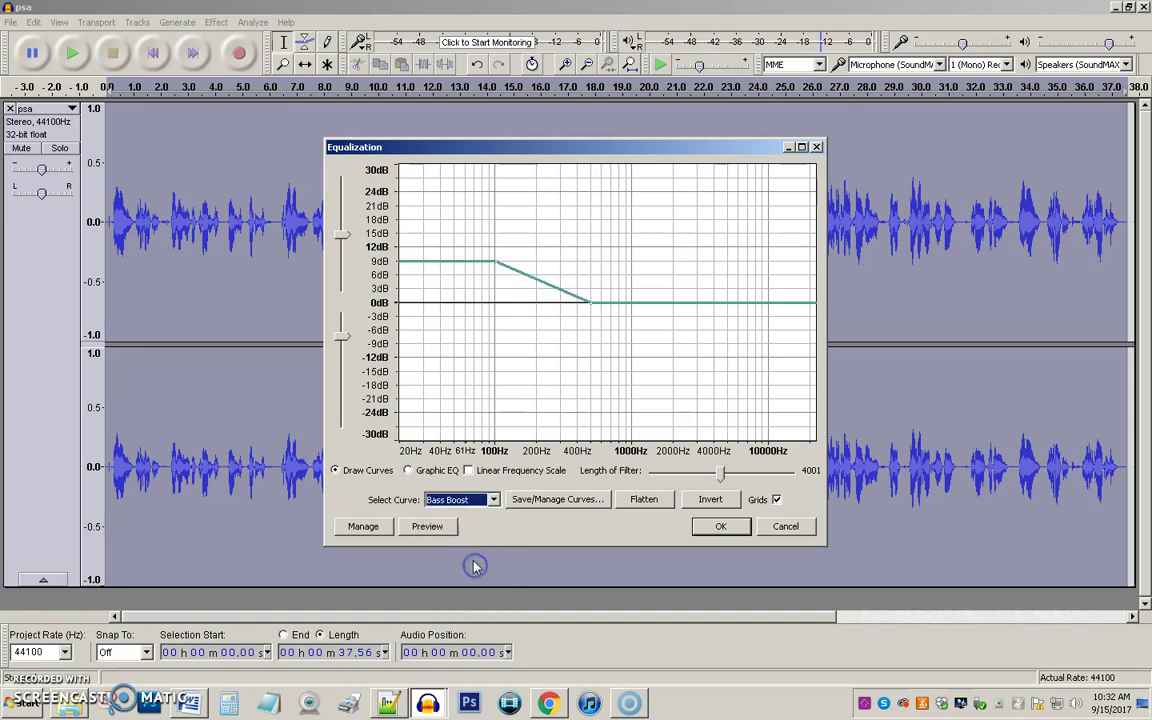
{"action": "left_click", "coordinate": [721, 527]}
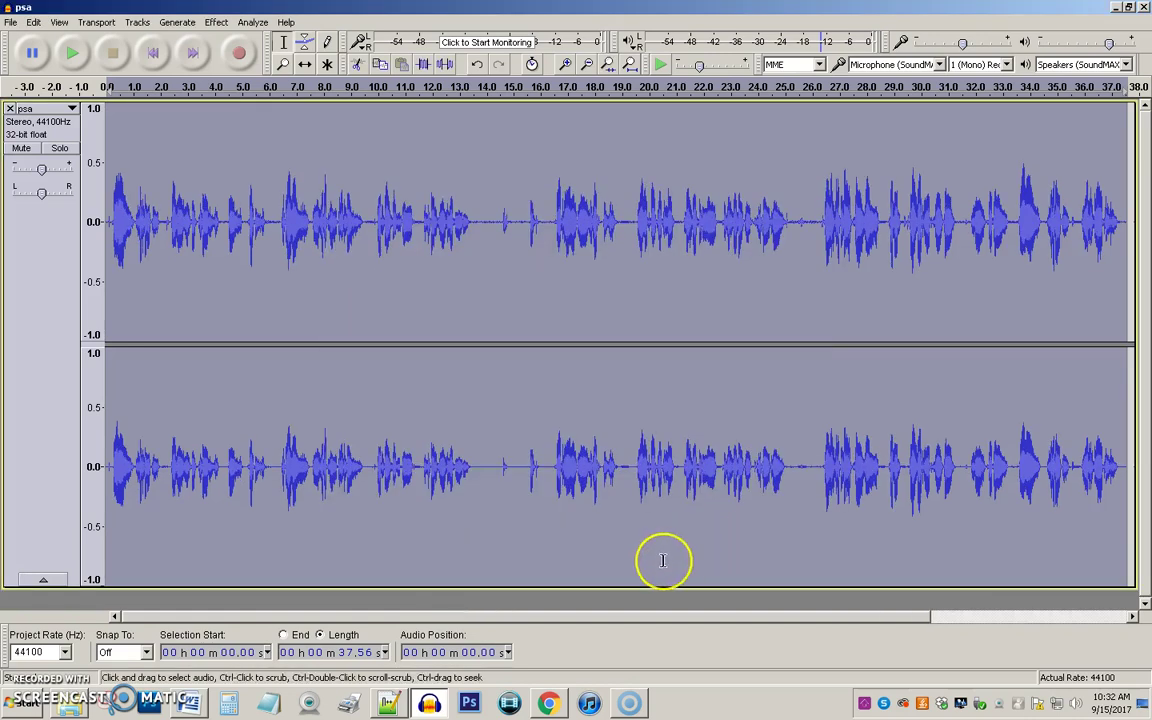
Select the phrase about 3.27 s long from 6.30 s and listen to it
{"action": "left_click", "coordinate": [227, 232]}
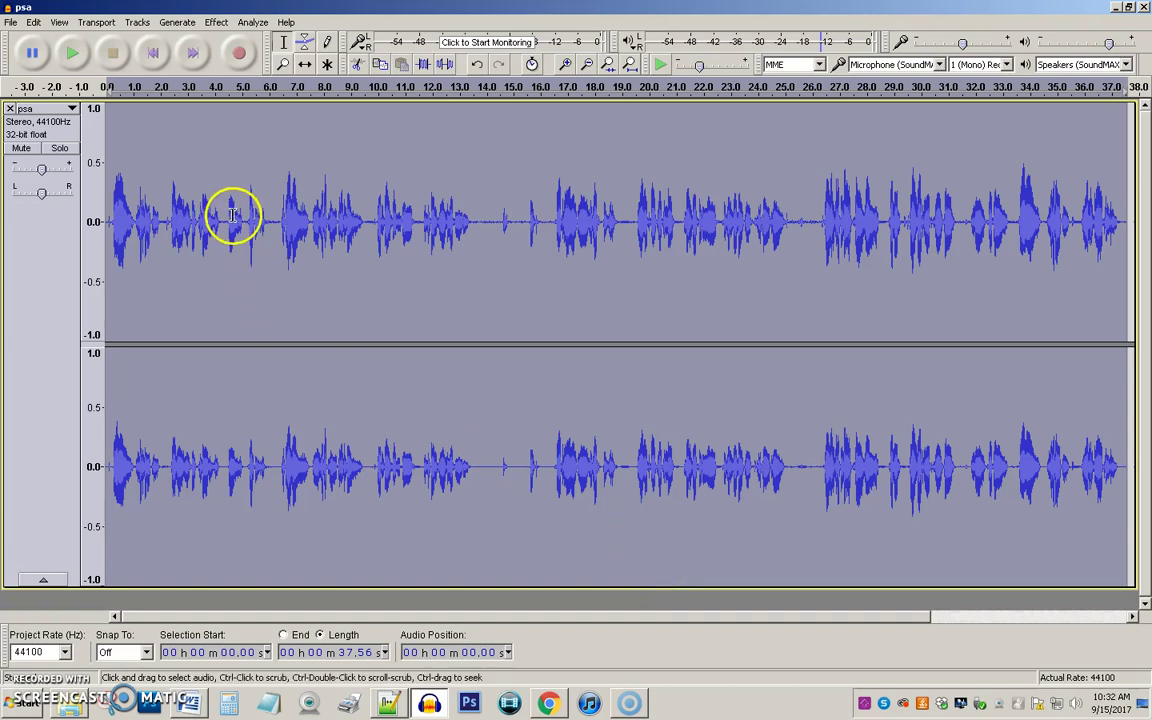
{"action": "left_click", "coordinate": [227, 232]}
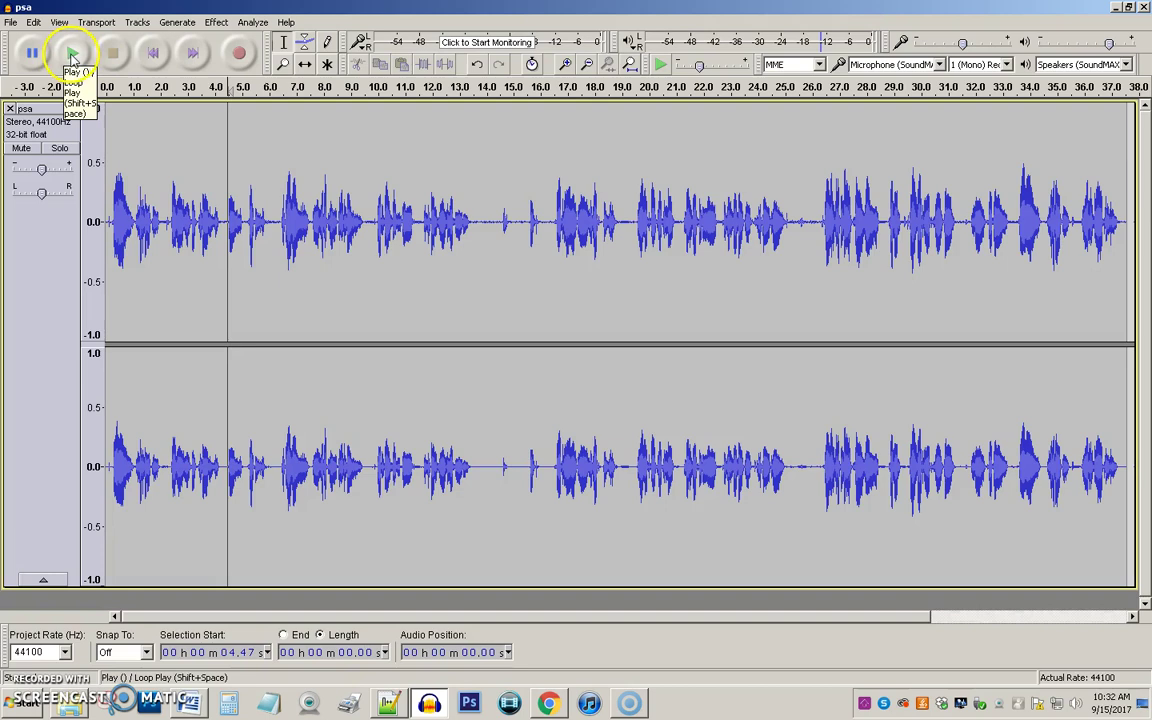
{"action": "left_click_drag", "start_coordinate": [365, 222], "coordinate": [277, 205]}
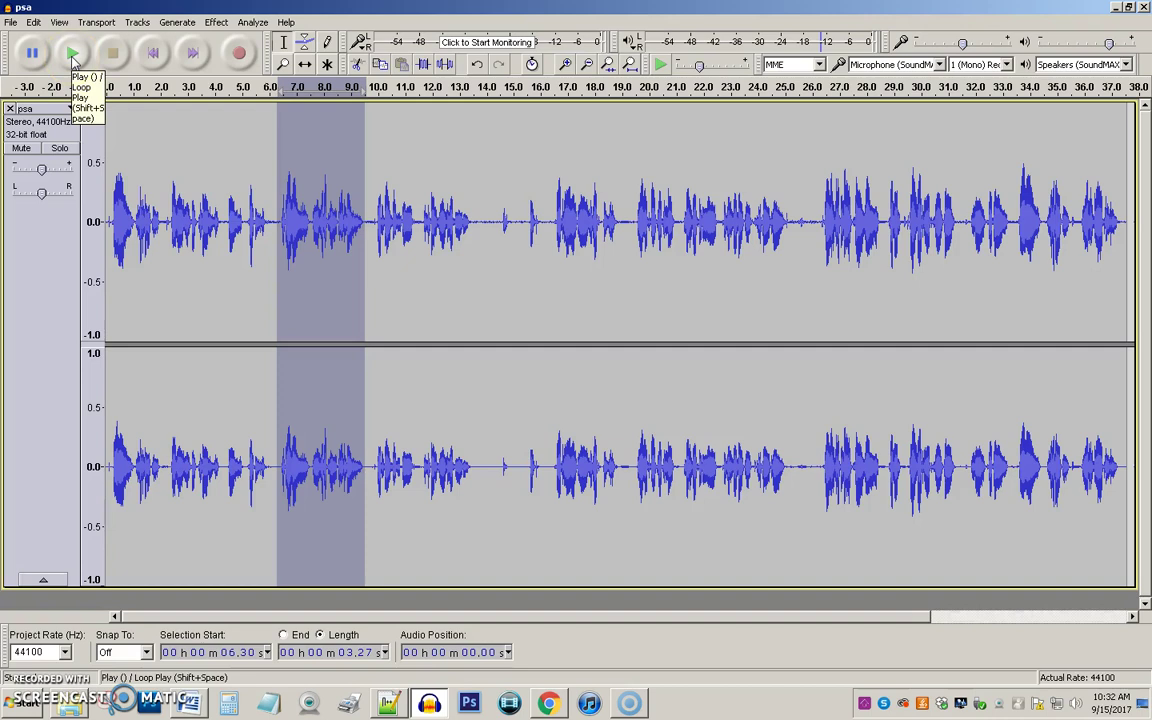
{"action": "left_click", "coordinate": [74, 57]}
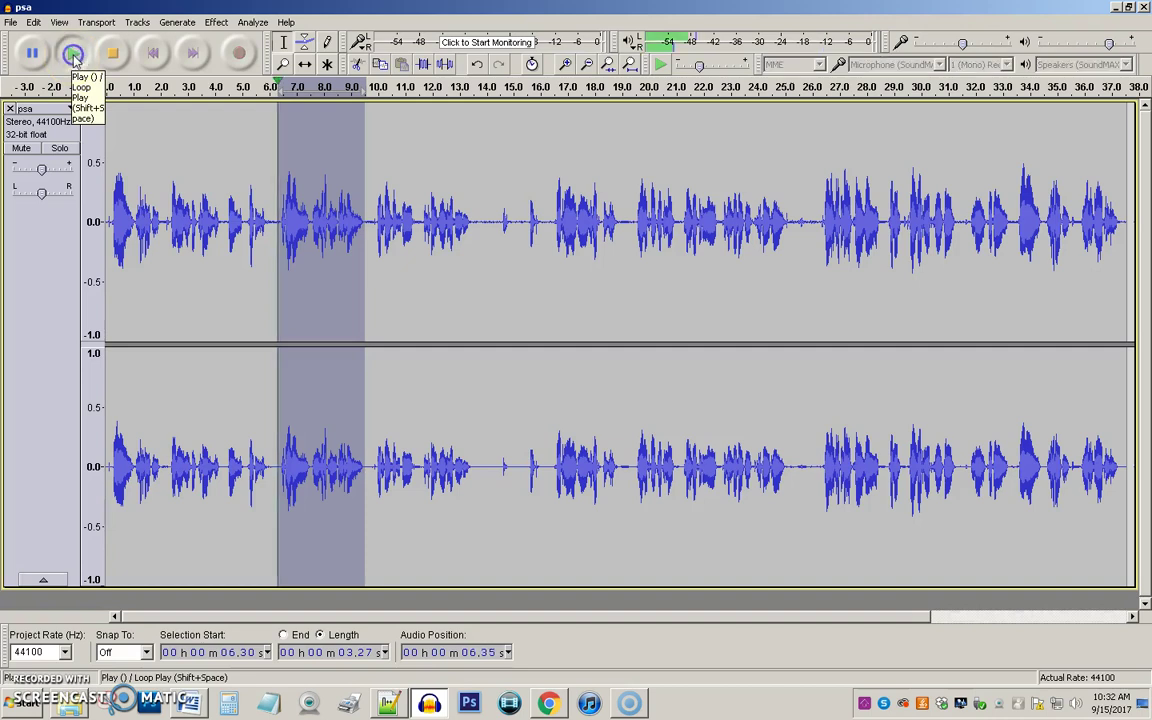
{"action": "left_click", "coordinate": [114, 60]}
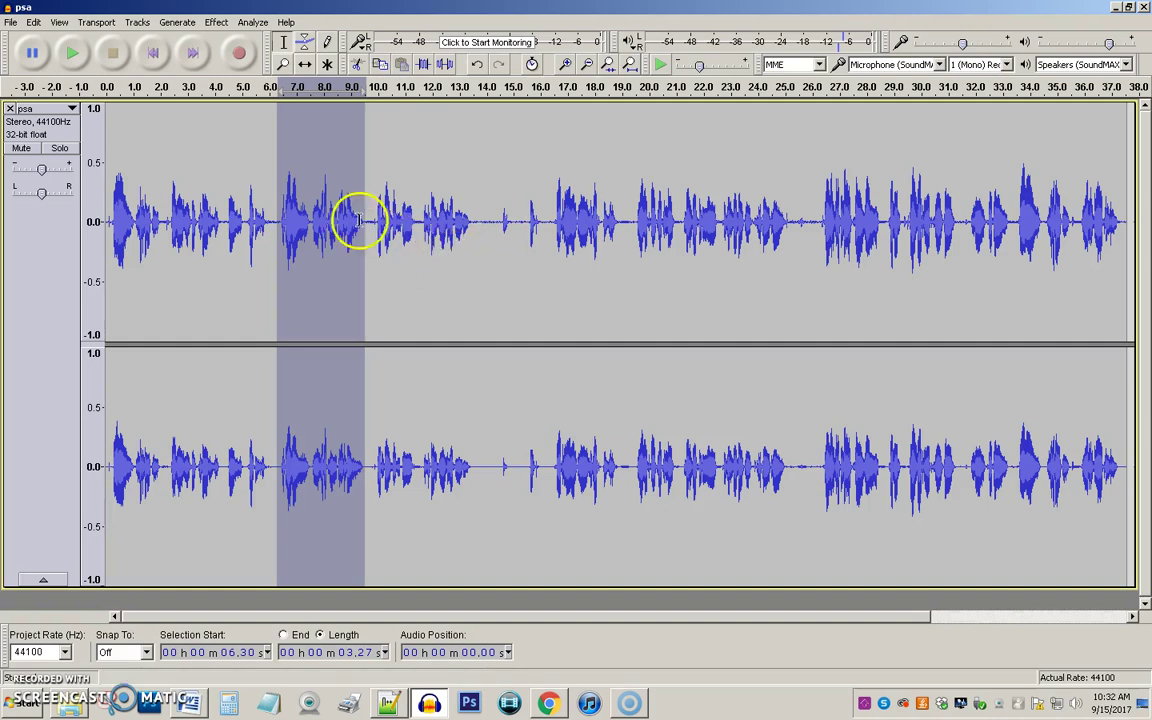
Apply the Treble Boost equalization curve to the whole recording, and play back the phrase about 3.15 s long from 6.38 s
{"action": "left_click", "coordinate": [212, 142]}
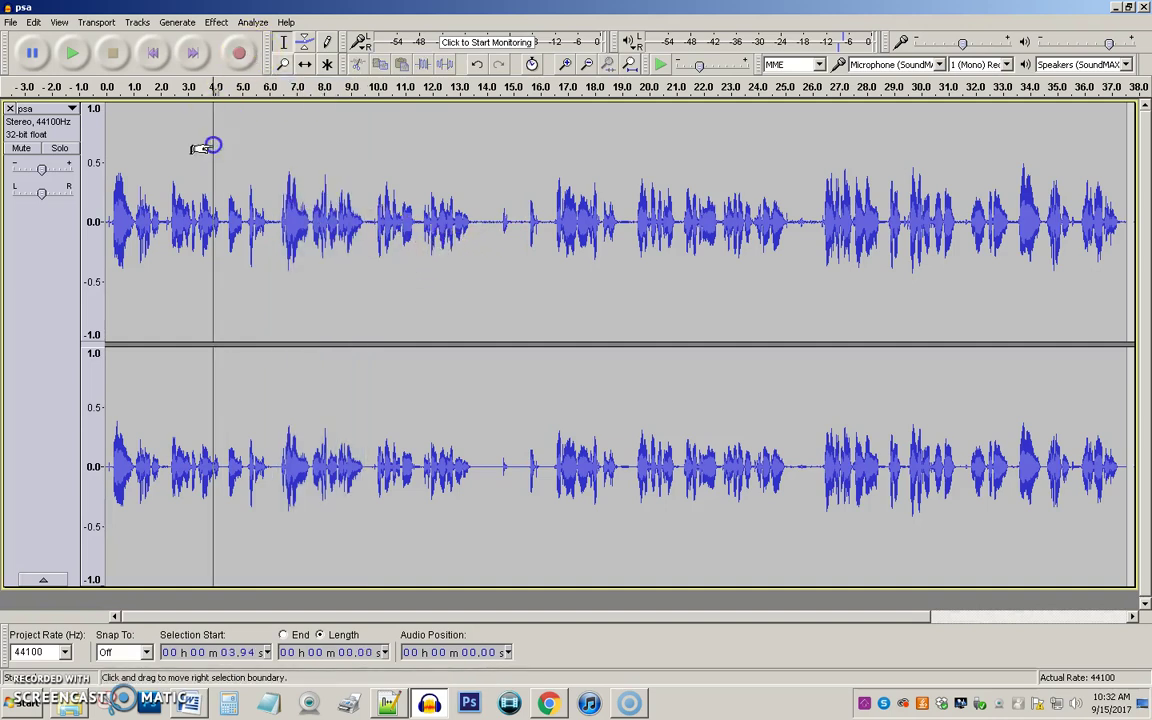
{"action": "left_click", "coordinate": [217, 22]}
{"action": "left_click", "coordinate": [240, 202]}
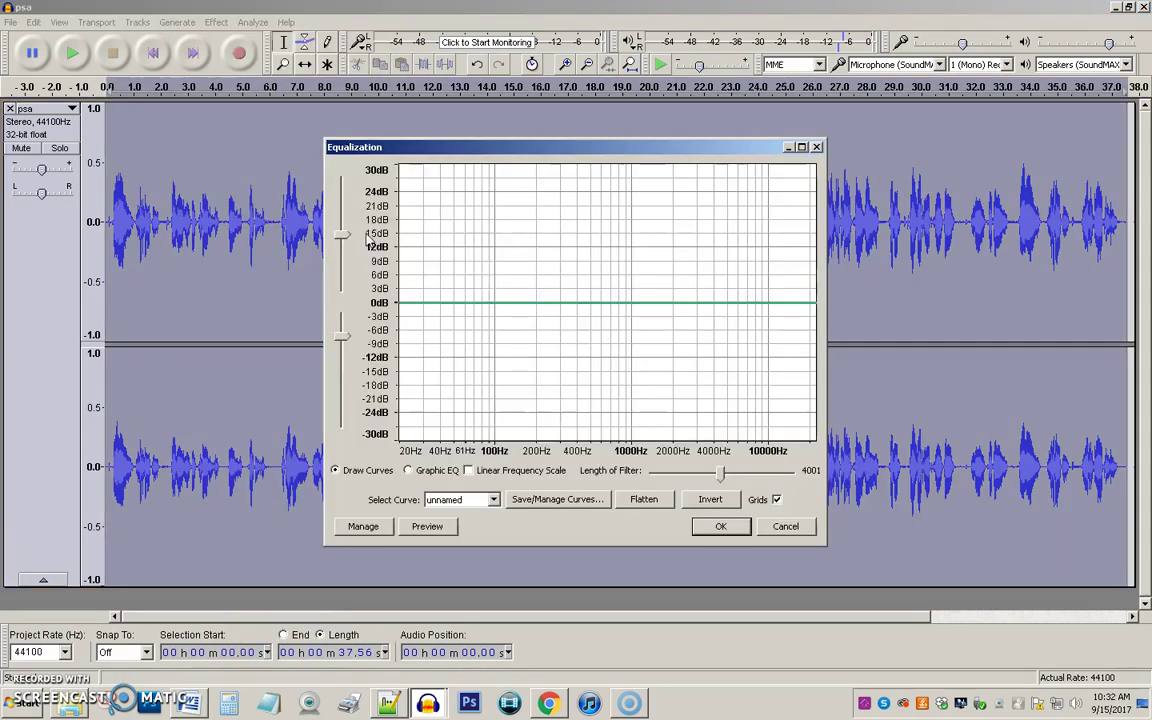
{"action": "left_click", "coordinate": [489, 501]}
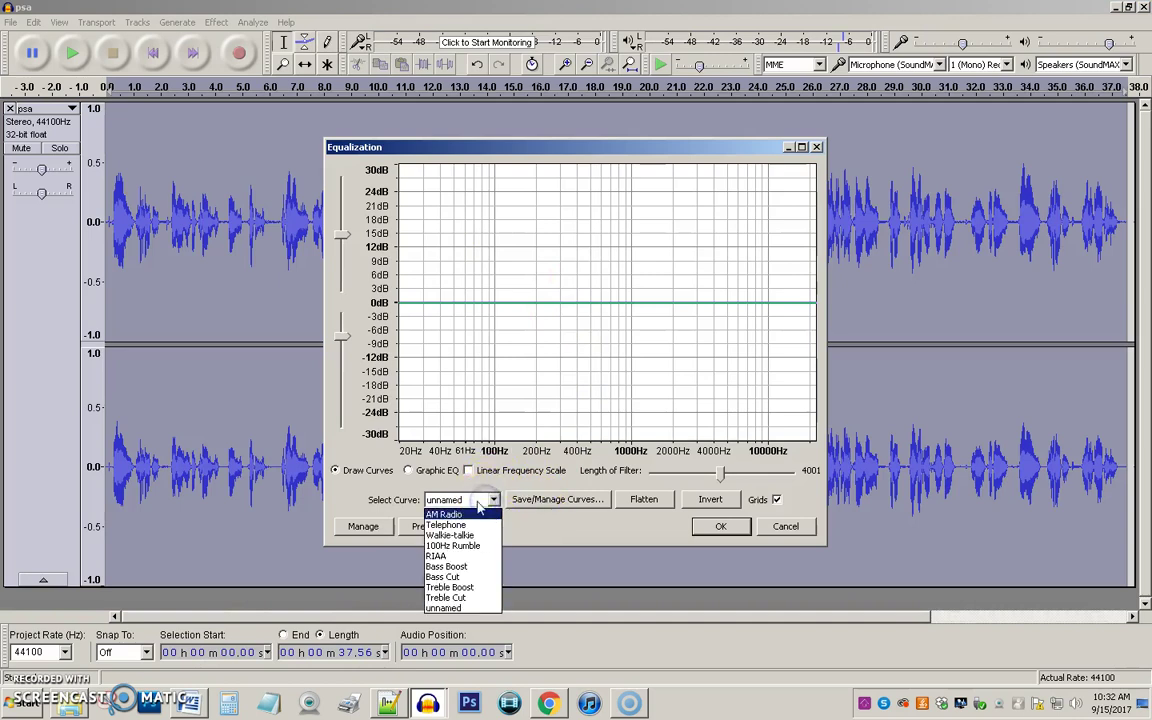
{"action": "left_click", "coordinate": [480, 588]}
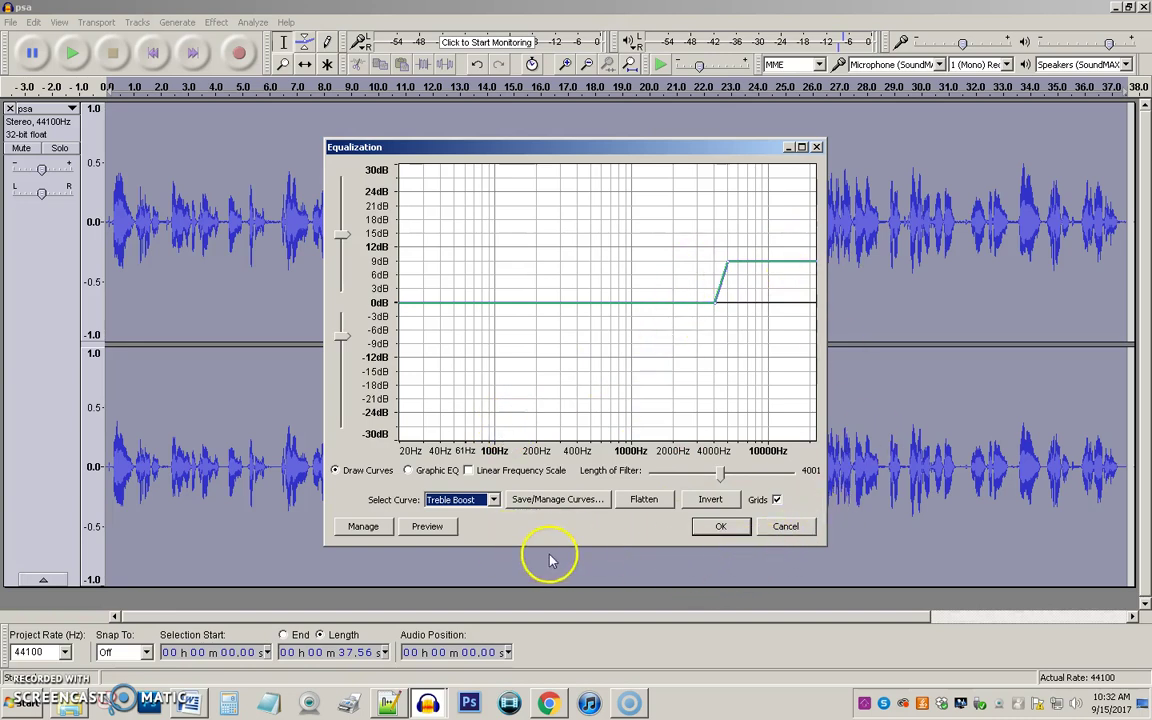
{"action": "left_click", "coordinate": [731, 530]}
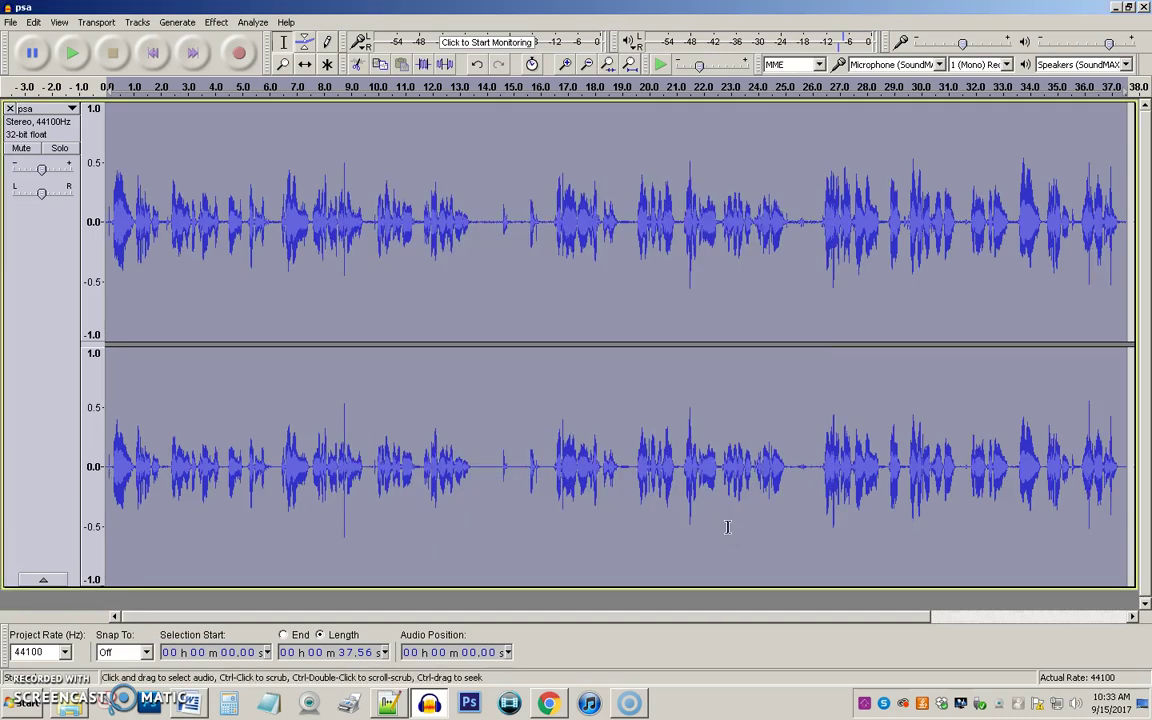
{"action": "left_click_drag", "start_coordinate": [280, 224], "coordinate": [364, 225]}
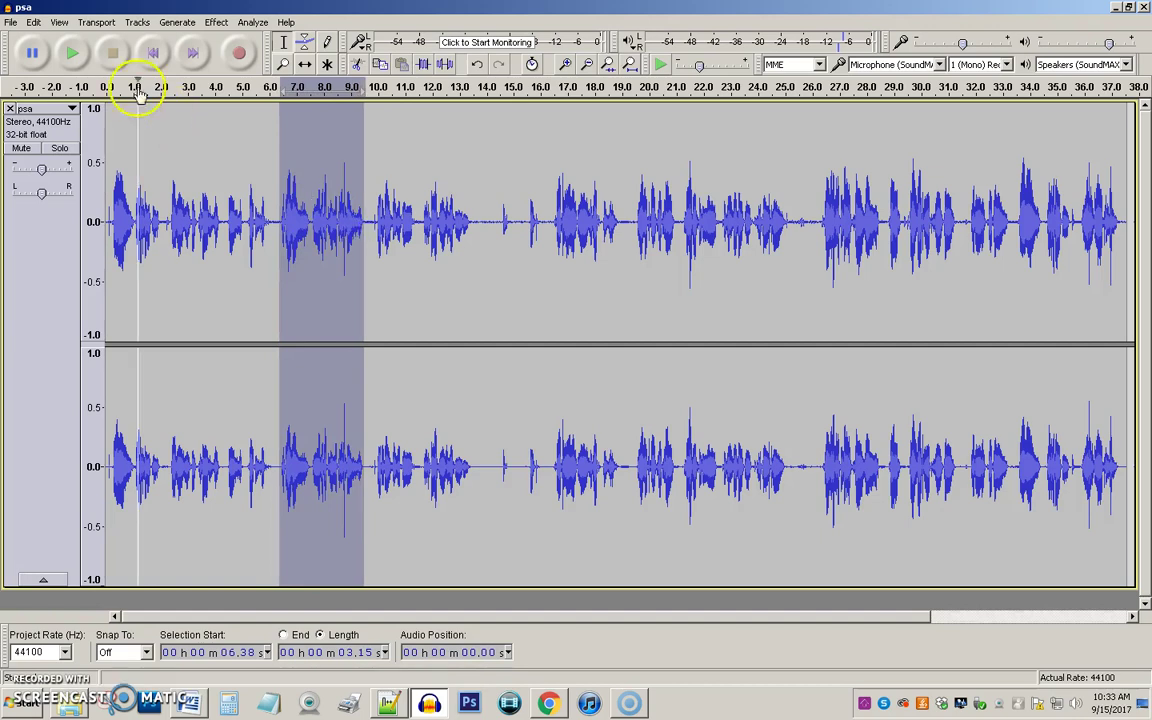
{"action": "left_click", "coordinate": [70, 57]}
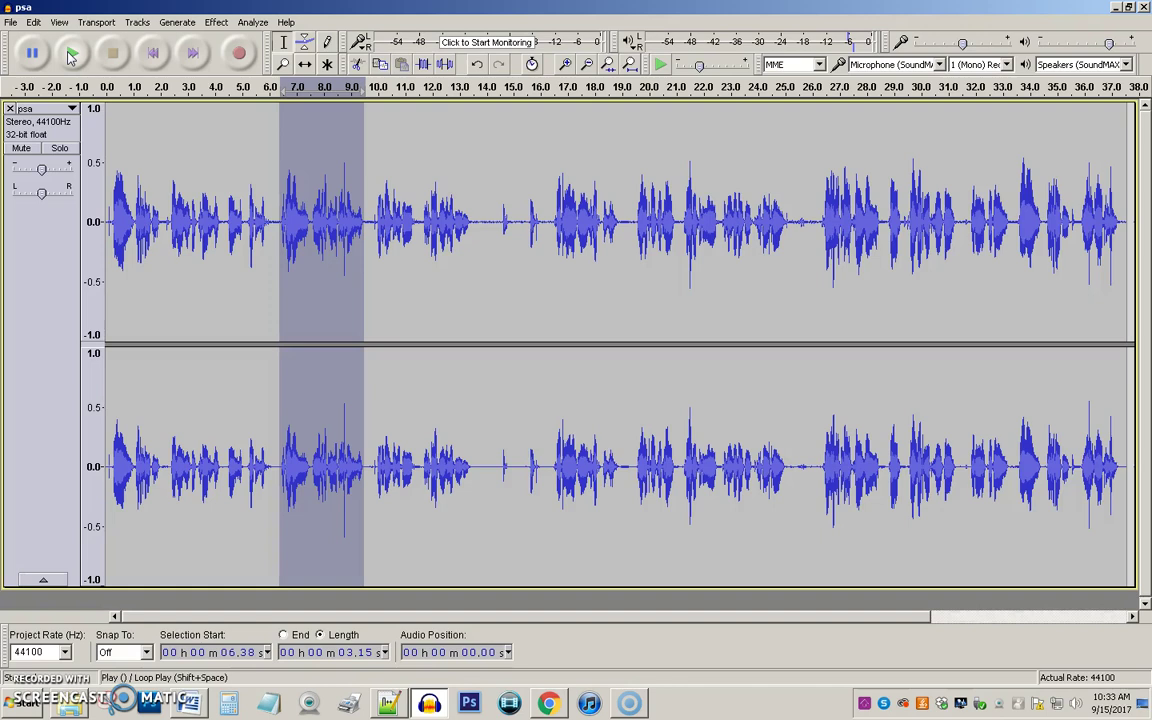
Compress the whole recording with a -12 dB threshold, -40 dB noise floor and 2:1 ratio, based on peaks without make-up gain
{"action": "left_click", "coordinate": [172, 195]}
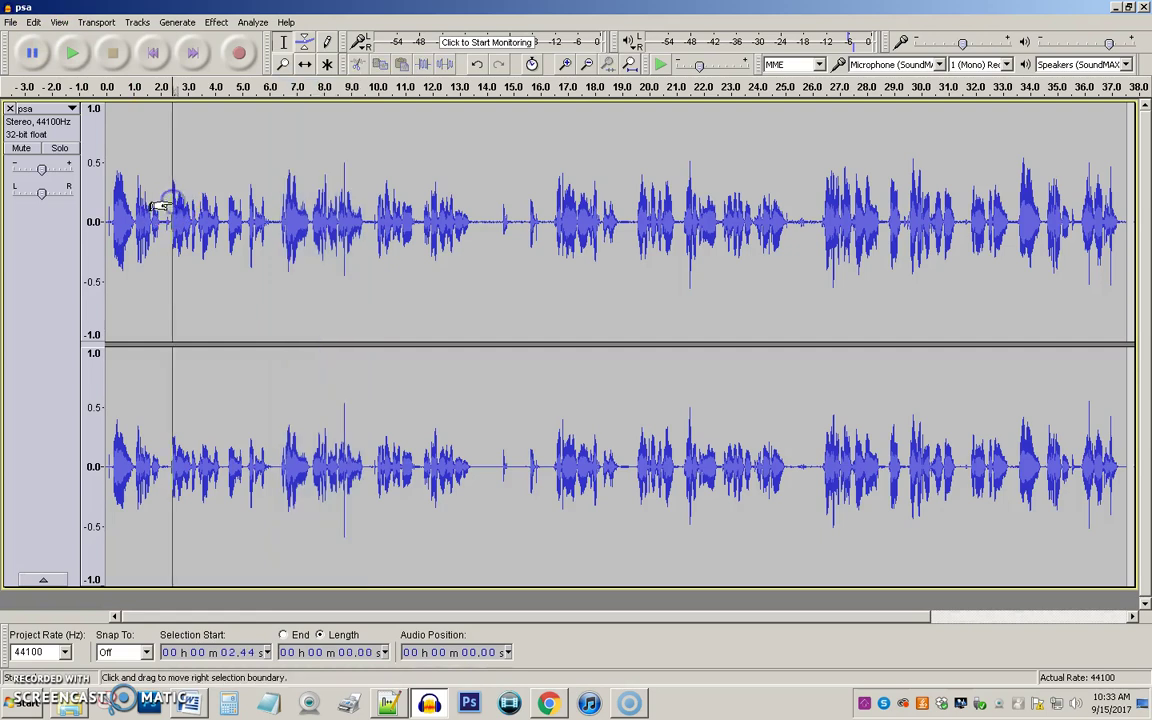
{"action": "left_click", "coordinate": [212, 22]}
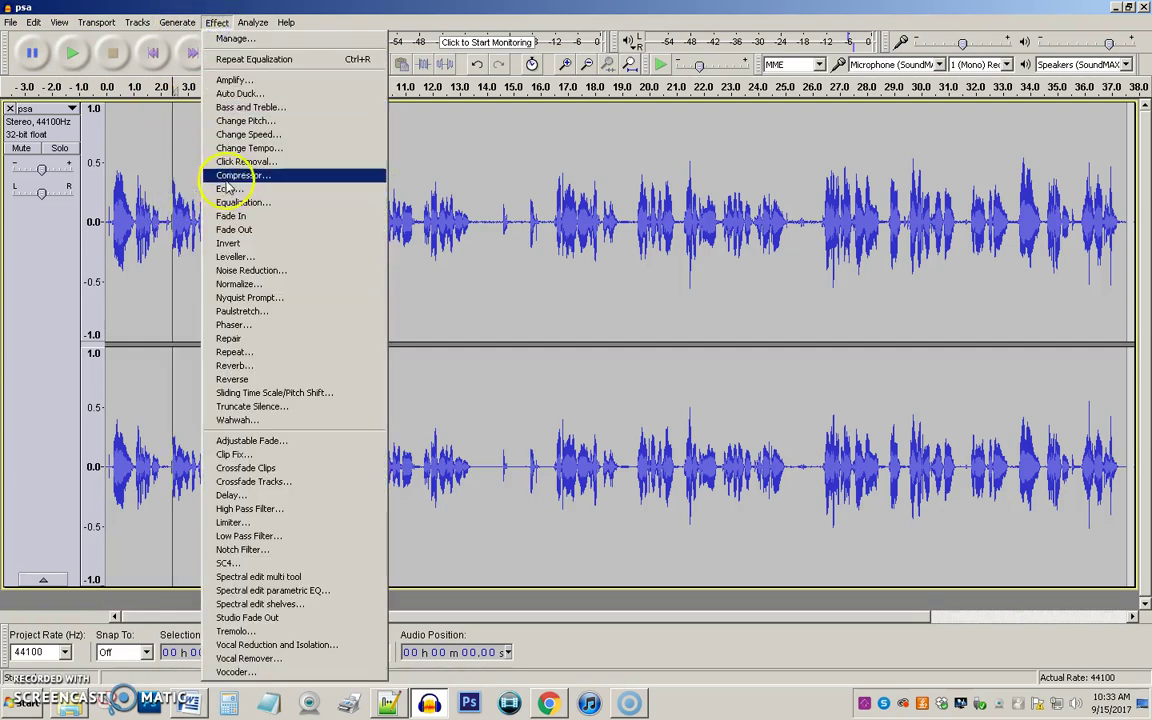
{"action": "left_click", "coordinate": [206, 162]}
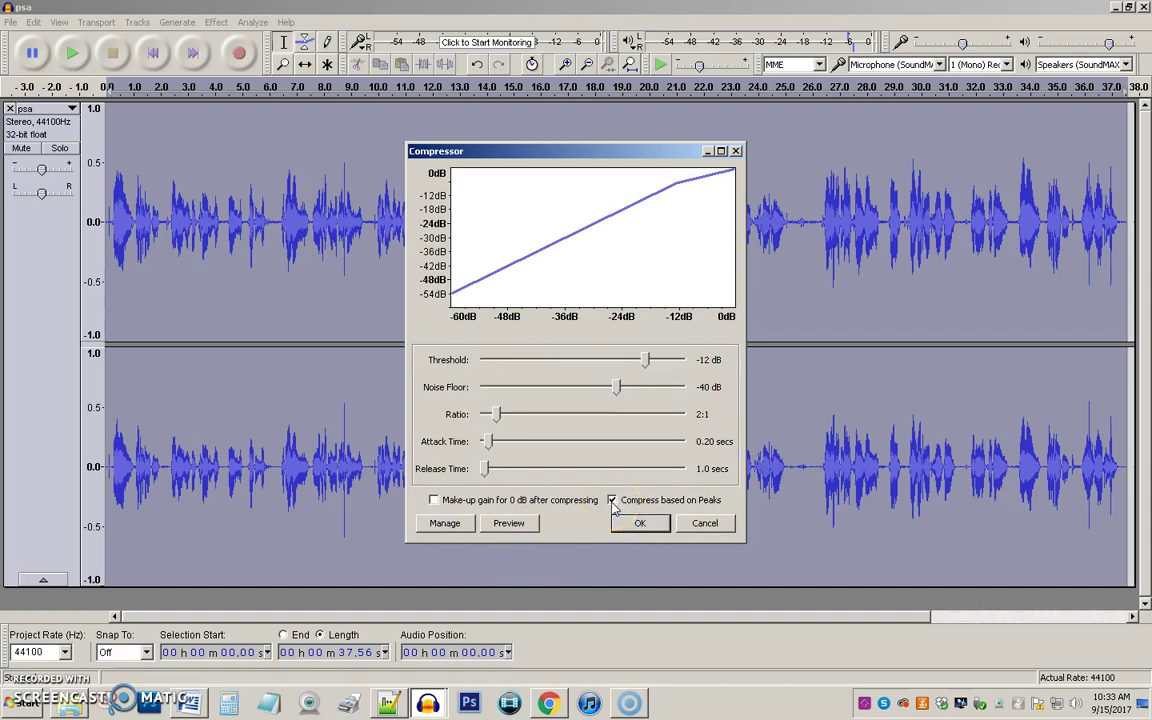
{"action": "left_click", "coordinate": [640, 532]}
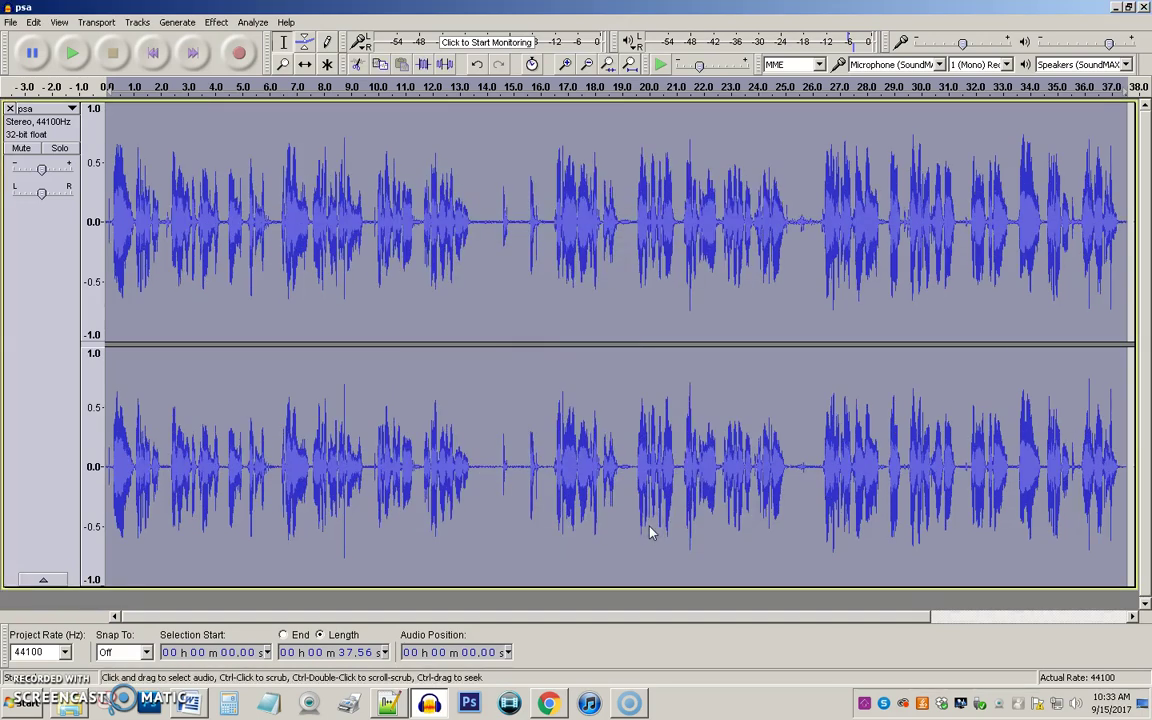
Listen to a few seconds of the compressed recording from 6.24 s
{"action": "left_click", "coordinate": [274, 219]}
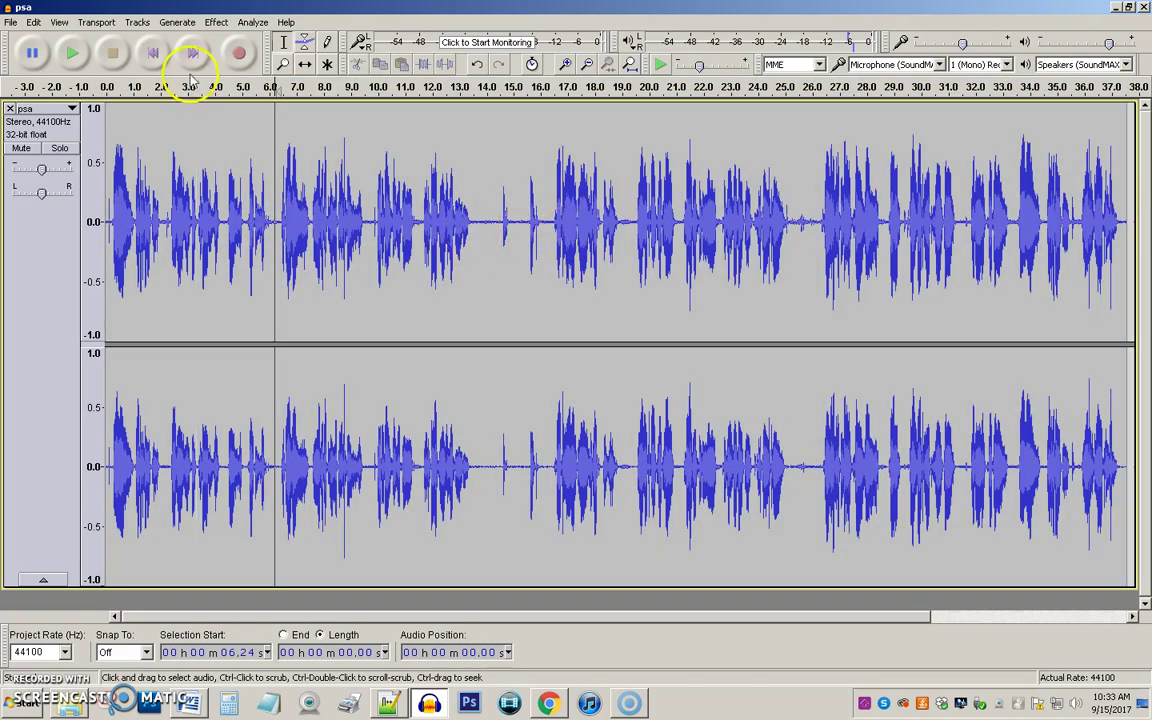
{"action": "left_click", "coordinate": [74, 55]}
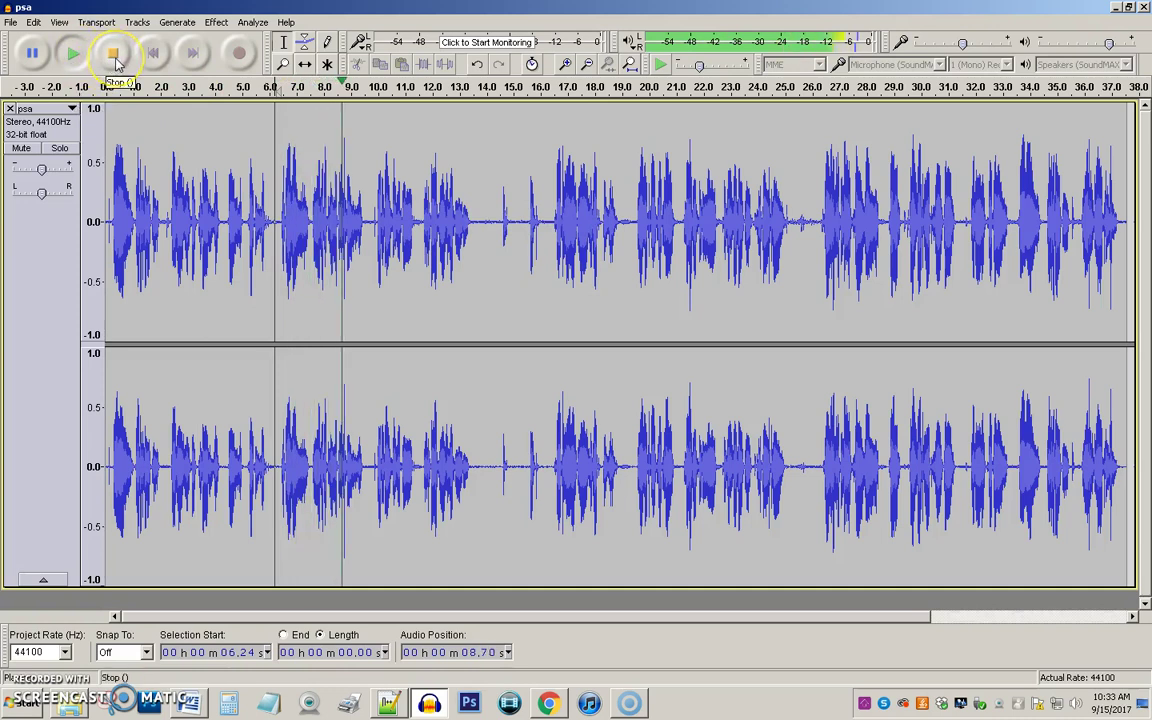
{"action": "left_click", "coordinate": [114, 58]}
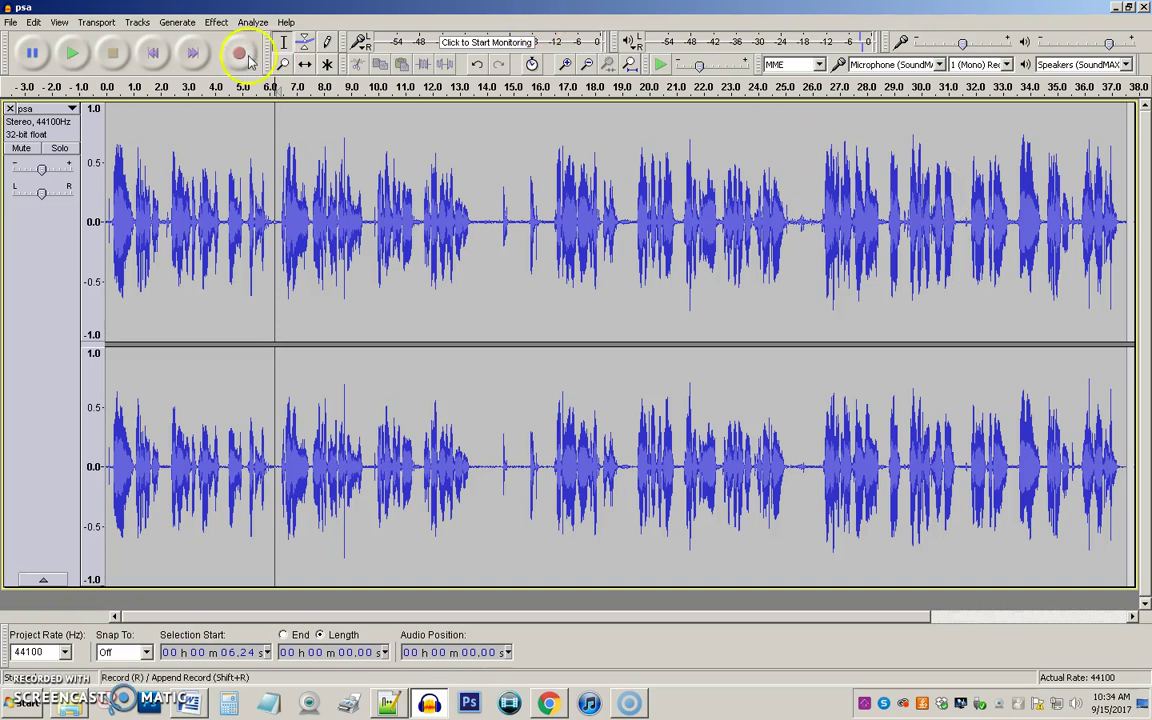
Apply the Limiter to the whole recording as a Soft Limit at -4 dB, without make-up gain
{"action": "left_click", "coordinate": [216, 22]}
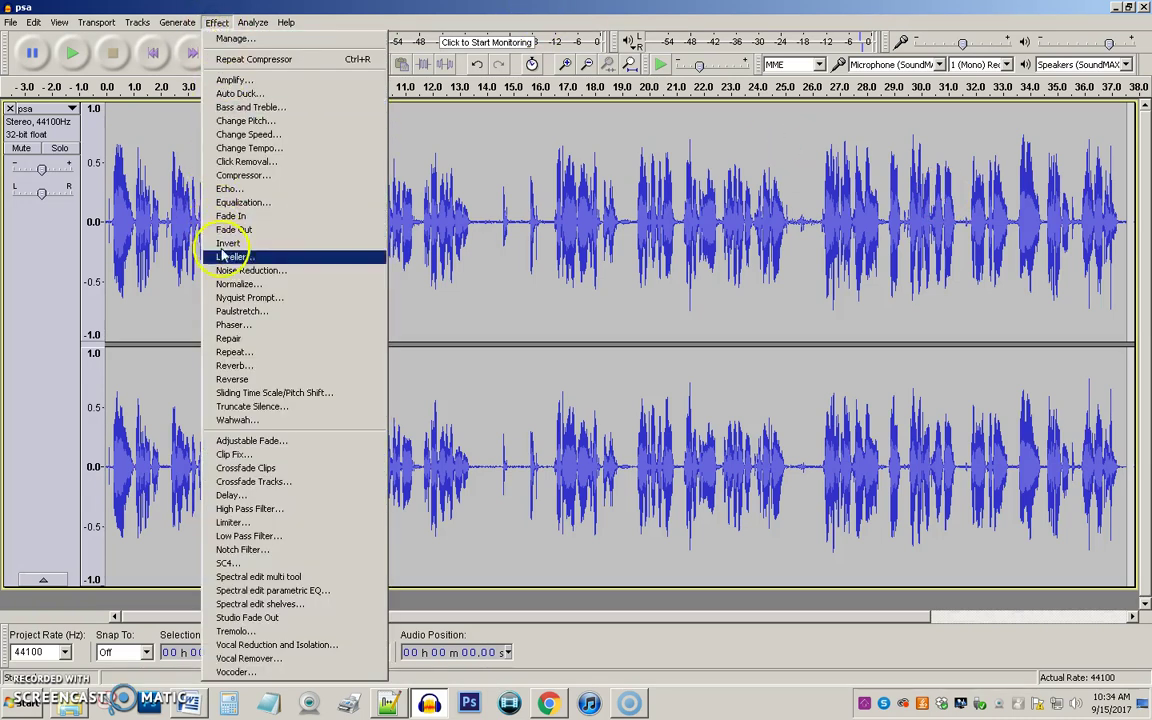
{"action": "left_click", "coordinate": [250, 524]}
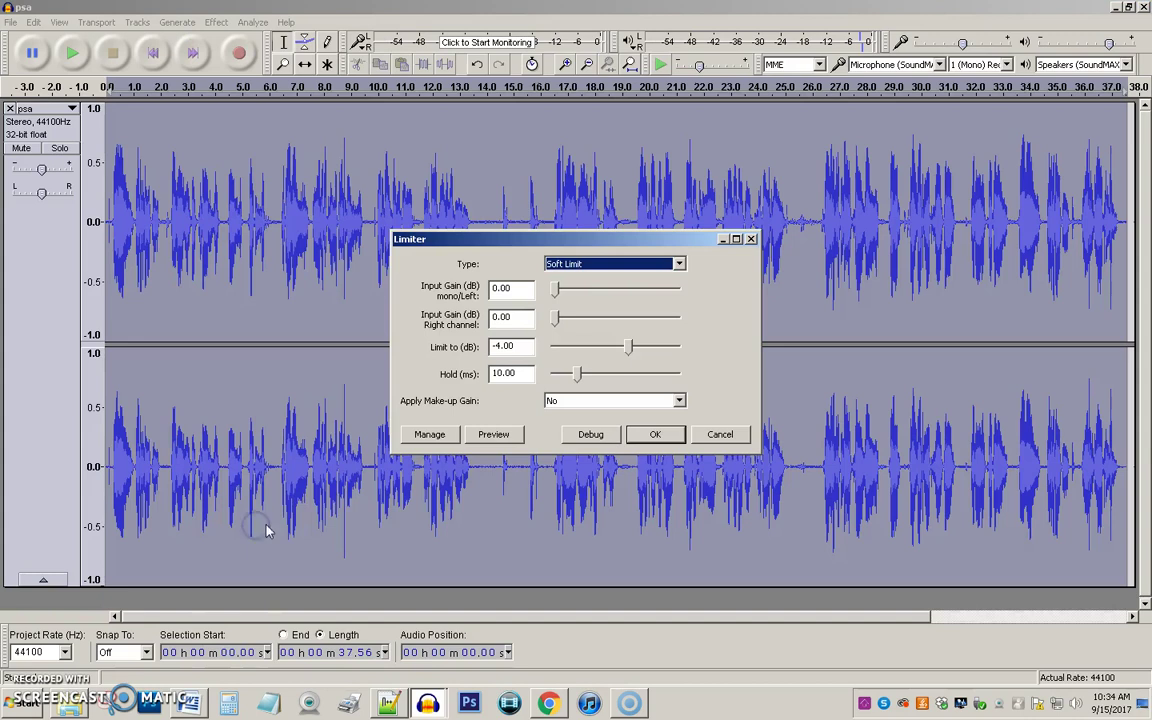
{"action": "left_click", "coordinate": [677, 264]}
{"action": "left_click", "coordinate": [663, 278]}
{"action": "left_click", "coordinate": [510, 347]}
{"action": "left_click", "coordinate": [506, 347]}
{"action": "left_click", "coordinate": [662, 437]}
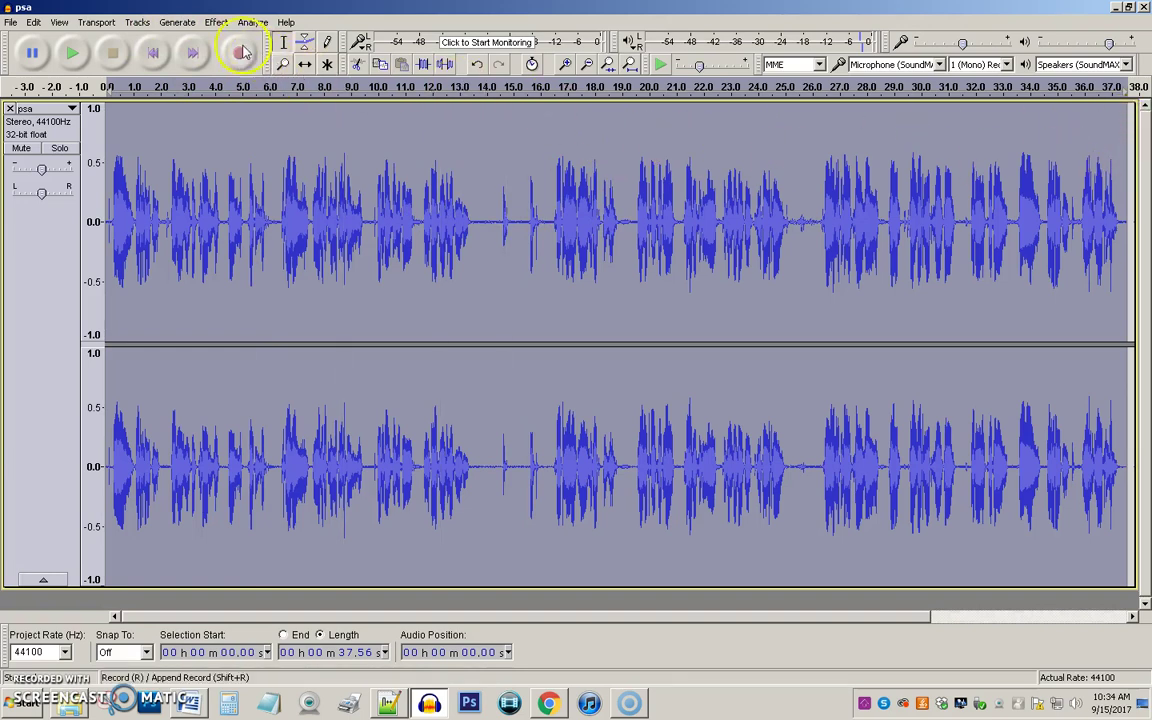
Normalize the whole recording to a maximum amplitude of -1 dB, removing DC offset and treating stereo channels independently
{"action": "left_click", "coordinate": [216, 23]}
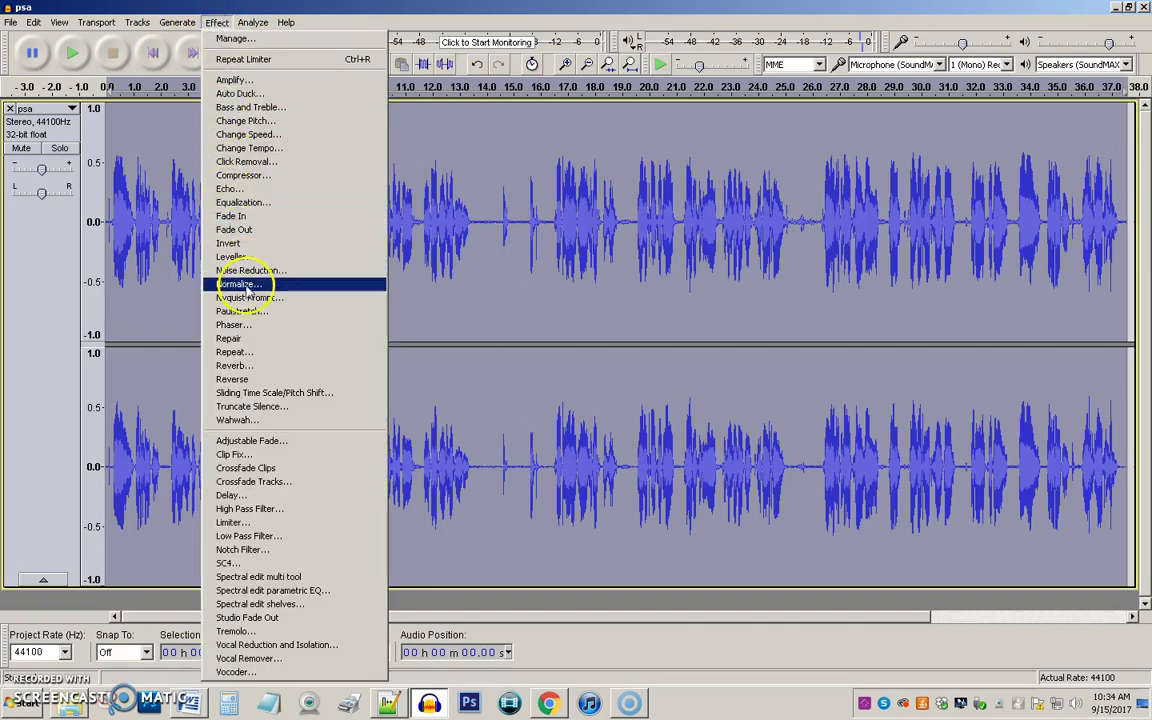
{"action": "left_click", "coordinate": [270, 284]}
{"action": "left_click", "coordinate": [637, 325]}
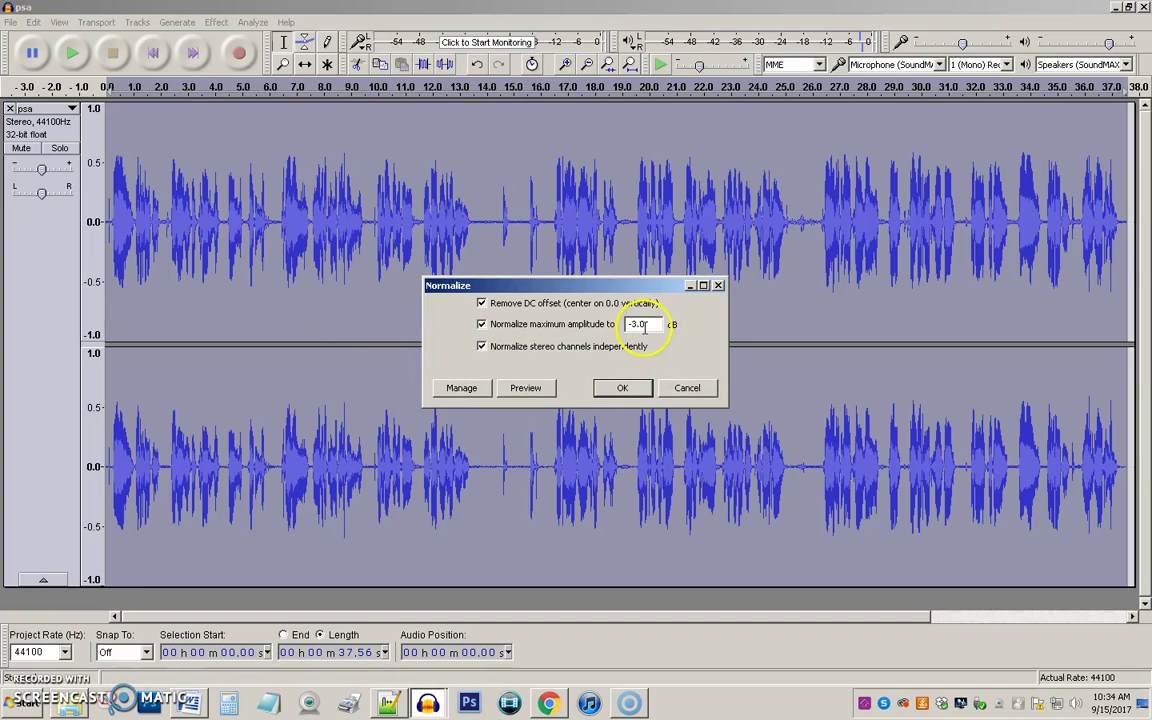
{"action": "key", "text": "BackSpace"}
{"action": "type", "text": "1"}
{"action": "left_click", "coordinate": [628, 390]}
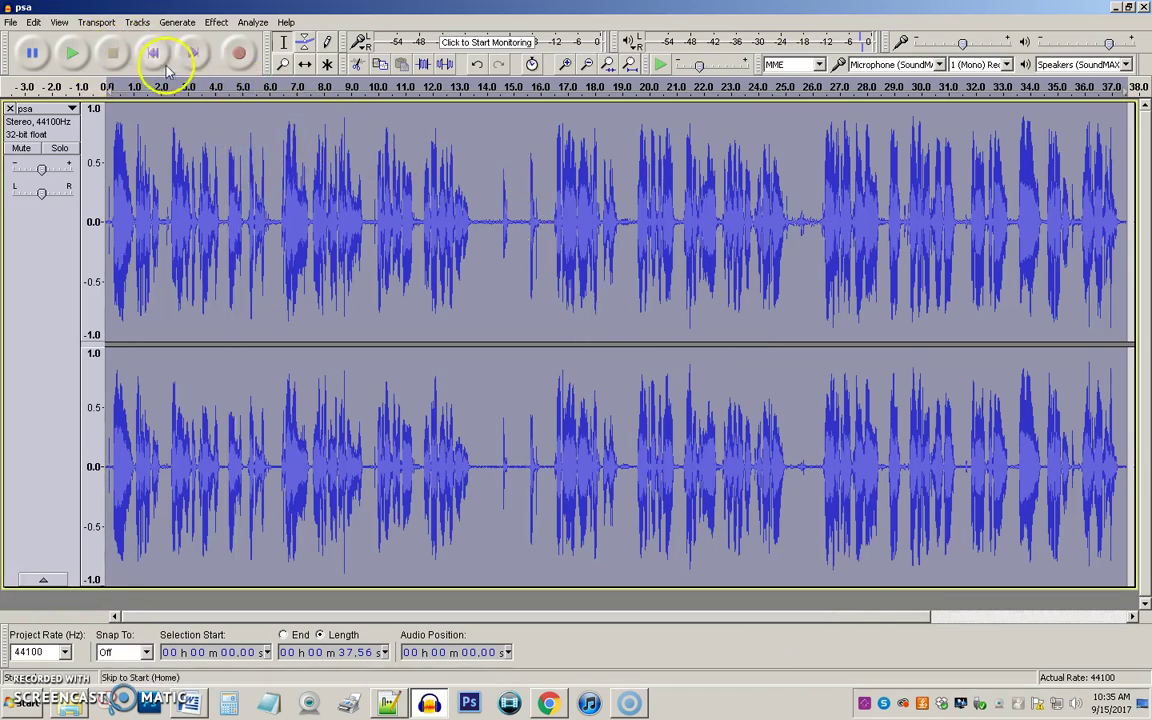
Listen to the normalized recording from 2.15 s
{"action": "left_click", "coordinate": [165, 172]}
{"action": "left_click", "coordinate": [73, 54]}
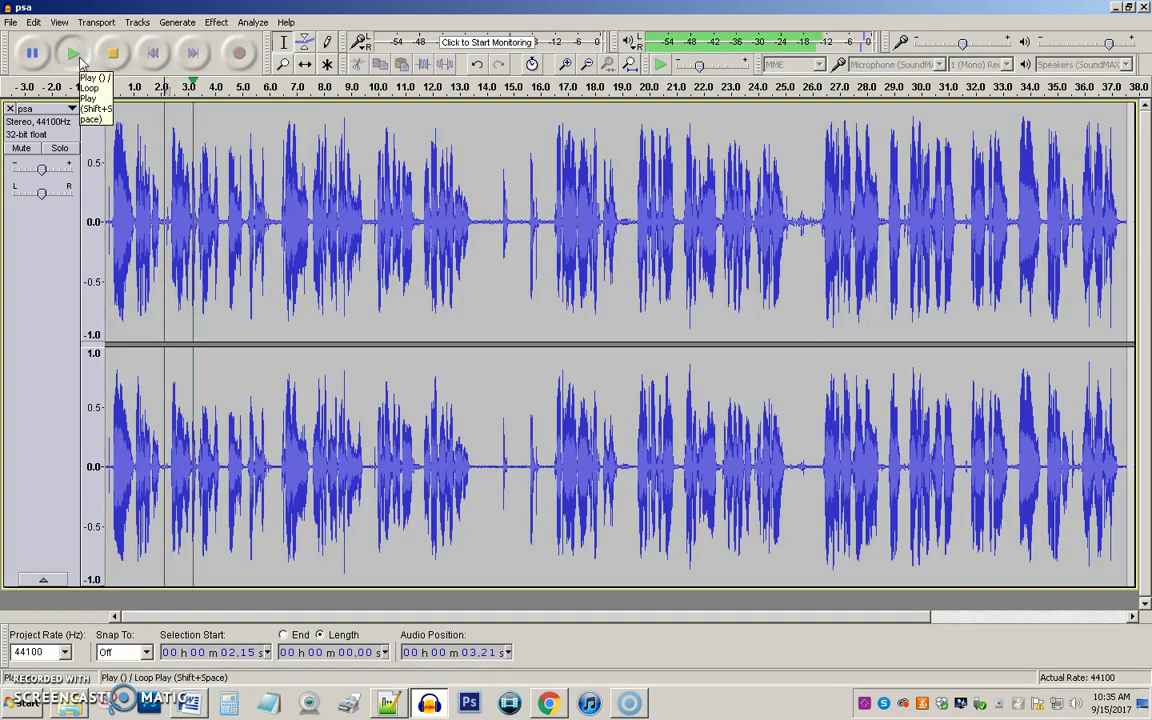
{"action": "left_click", "coordinate": [115, 55]}
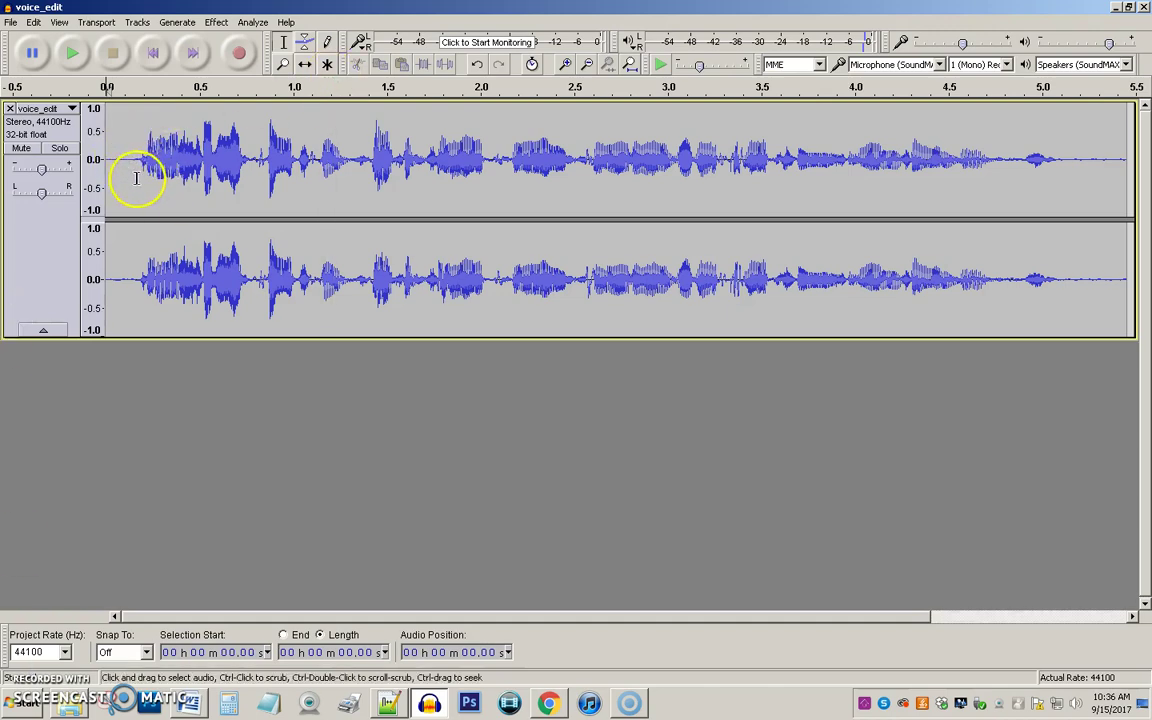
Listen to the start of the voice_edit clip from 0.16 s
{"action": "left_click", "coordinate": [218, 23]}
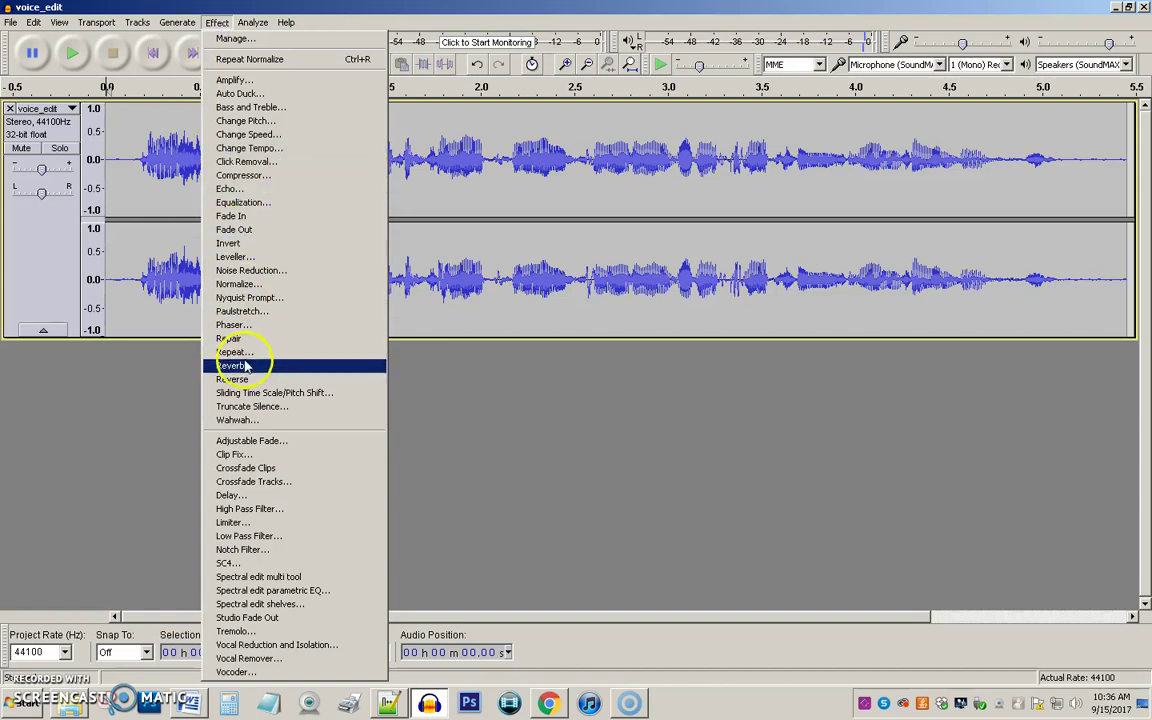
{"action": "left_click", "coordinate": [448, 253]}
{"action": "left_click", "coordinate": [135, 190]}
{"action": "left_click", "coordinate": [80, 53]}
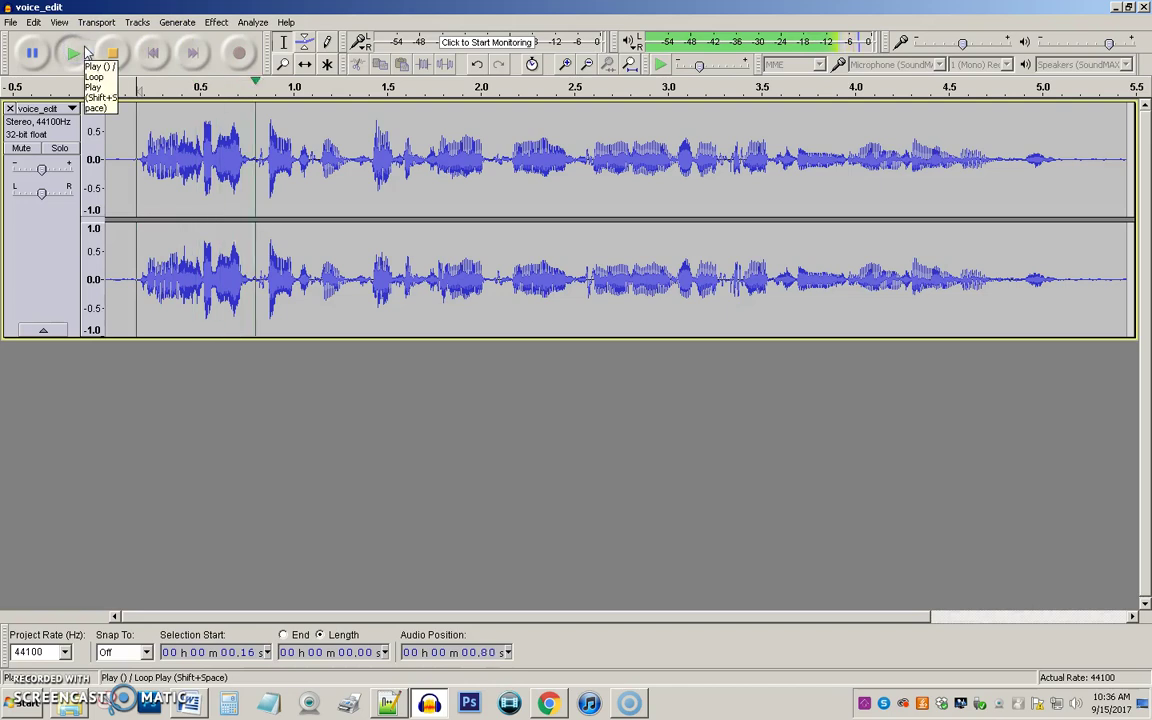
{"action": "left_click", "coordinate": [113, 53]}
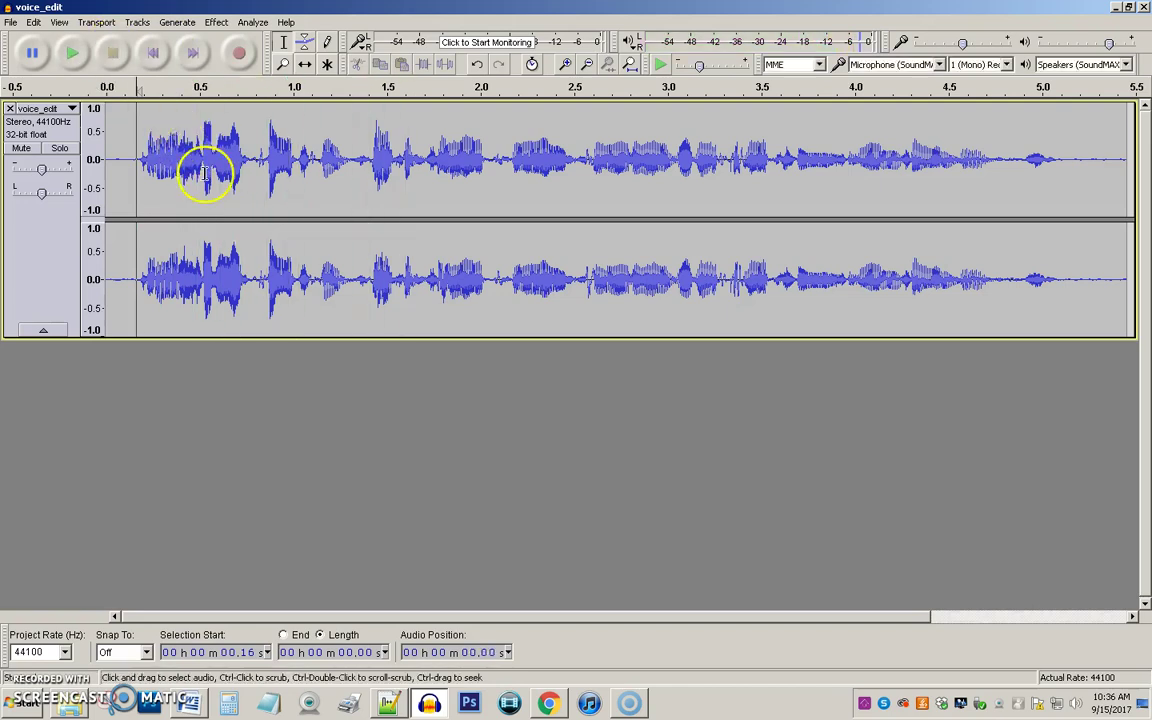
Reverse the whole voice_edit clip and play the reversed audio from 0.37 s
{"action": "left_click", "coordinate": [217, 22]}
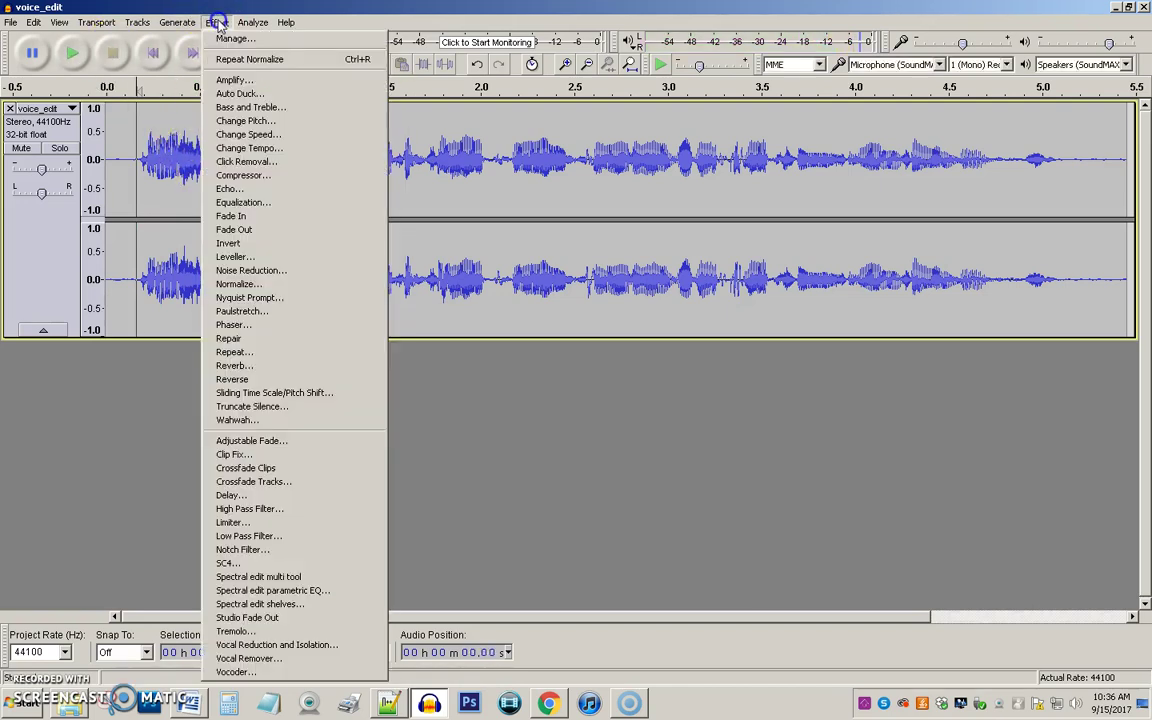
{"action": "left_click", "coordinate": [250, 379]}
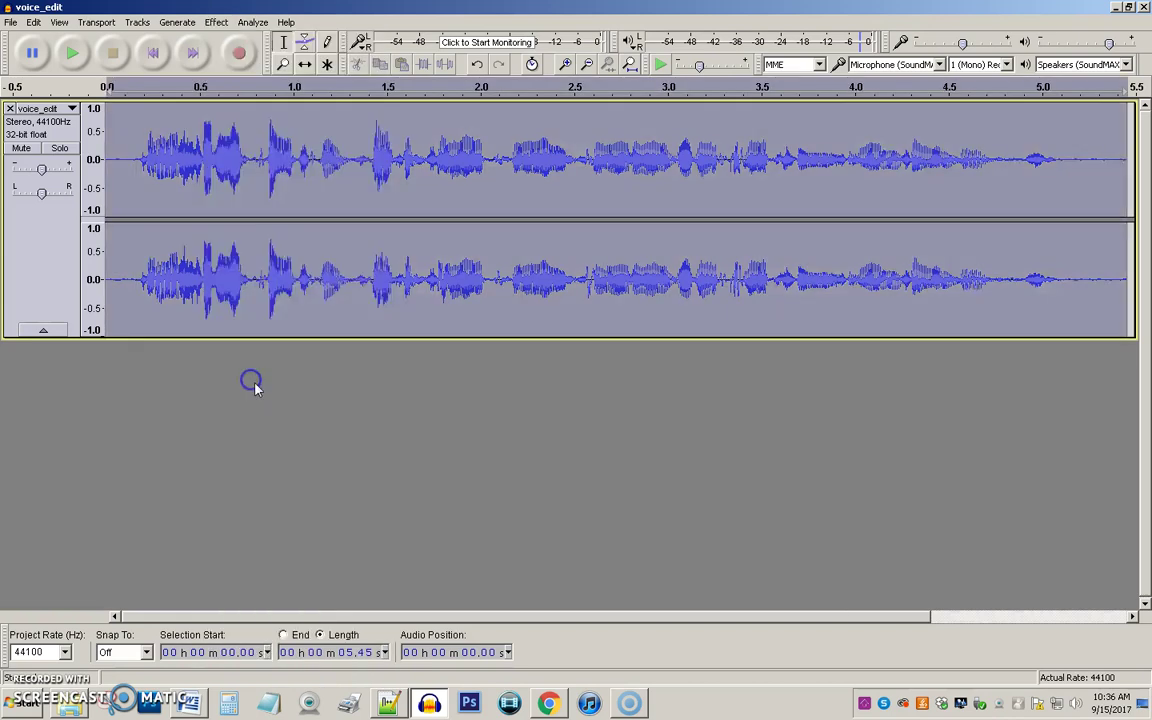
{"action": "left_click", "coordinate": [178, 154]}
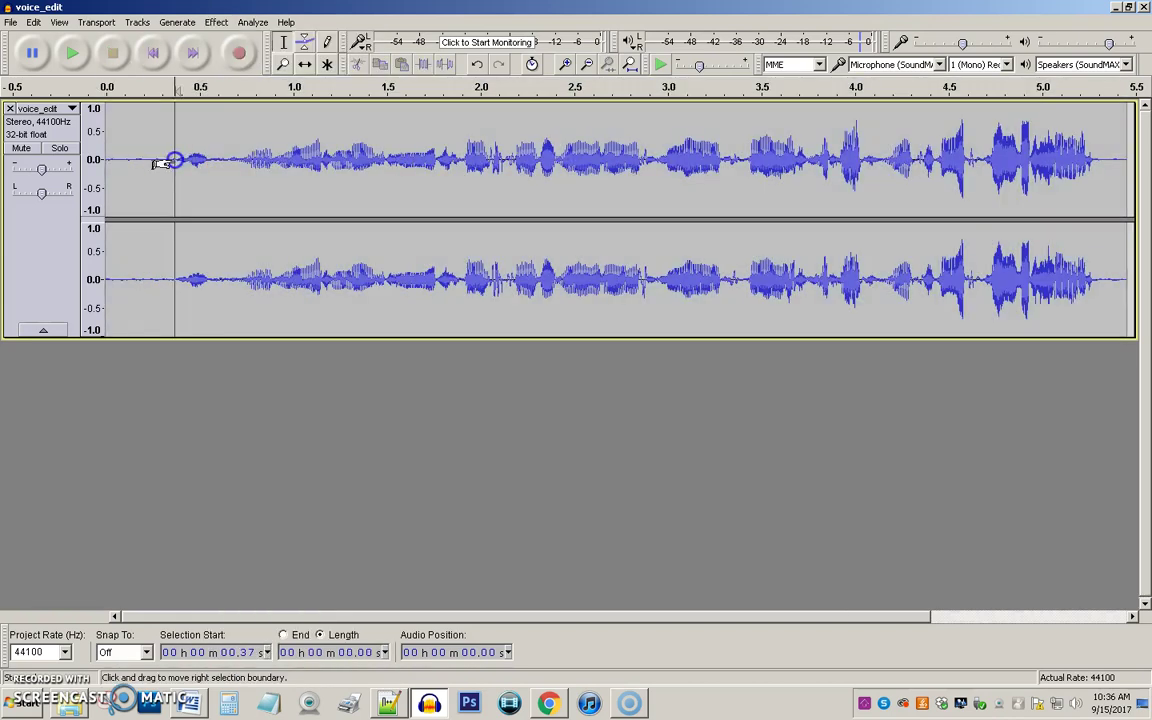
{"action": "left_click", "coordinate": [72, 55]}
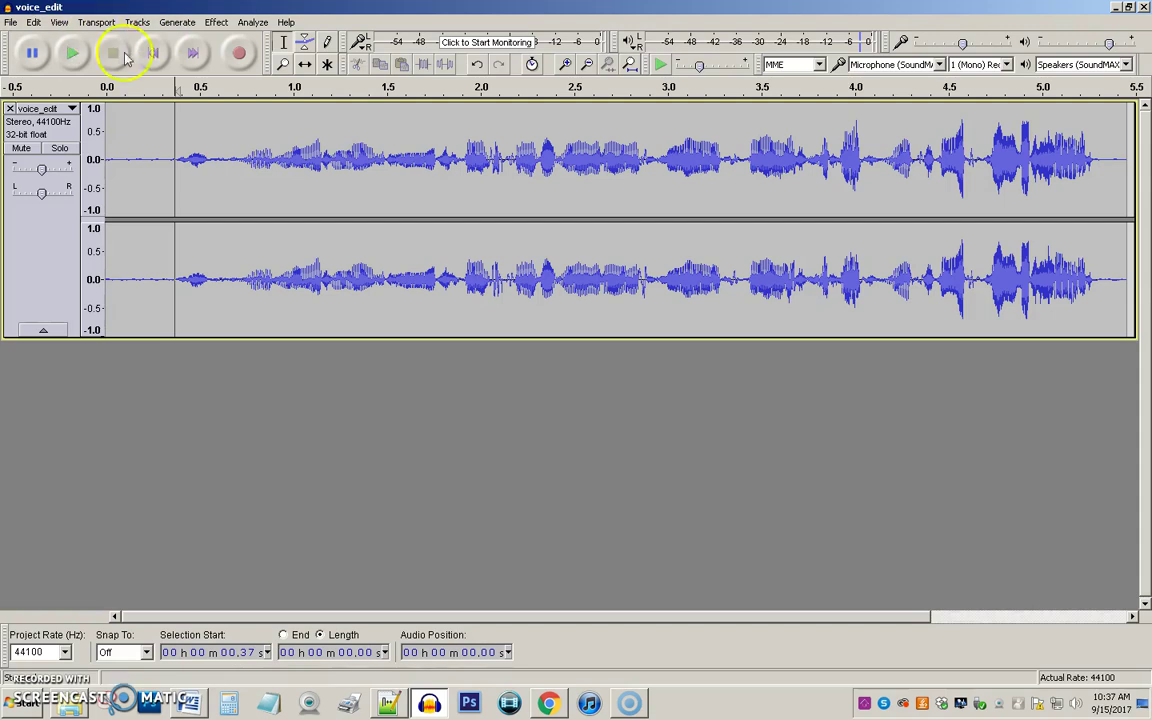
Delete the first 0.32 s of silence from the clip and the trailing silence from 5.00 s to its end
{"action": "left_click_drag", "start_coordinate": [166, 185], "coordinate": [72, 188]}
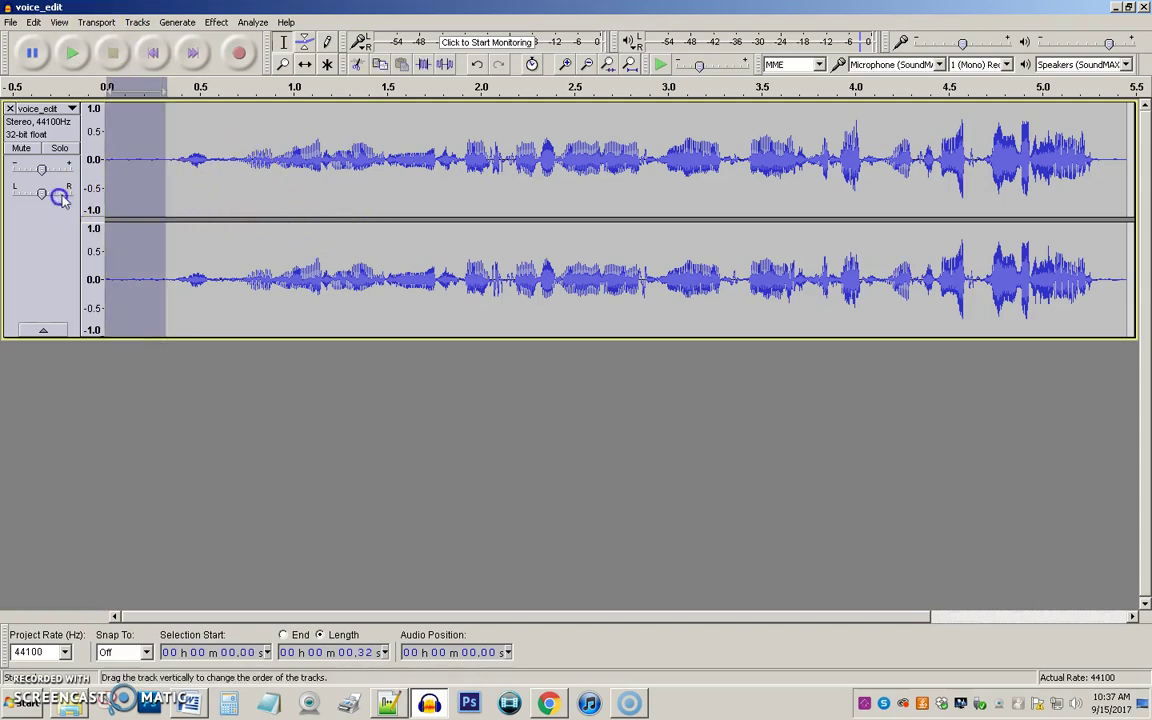
{"action": "key", "text": "Delete"}
{"action": "left_click", "coordinate": [1045, 168]}
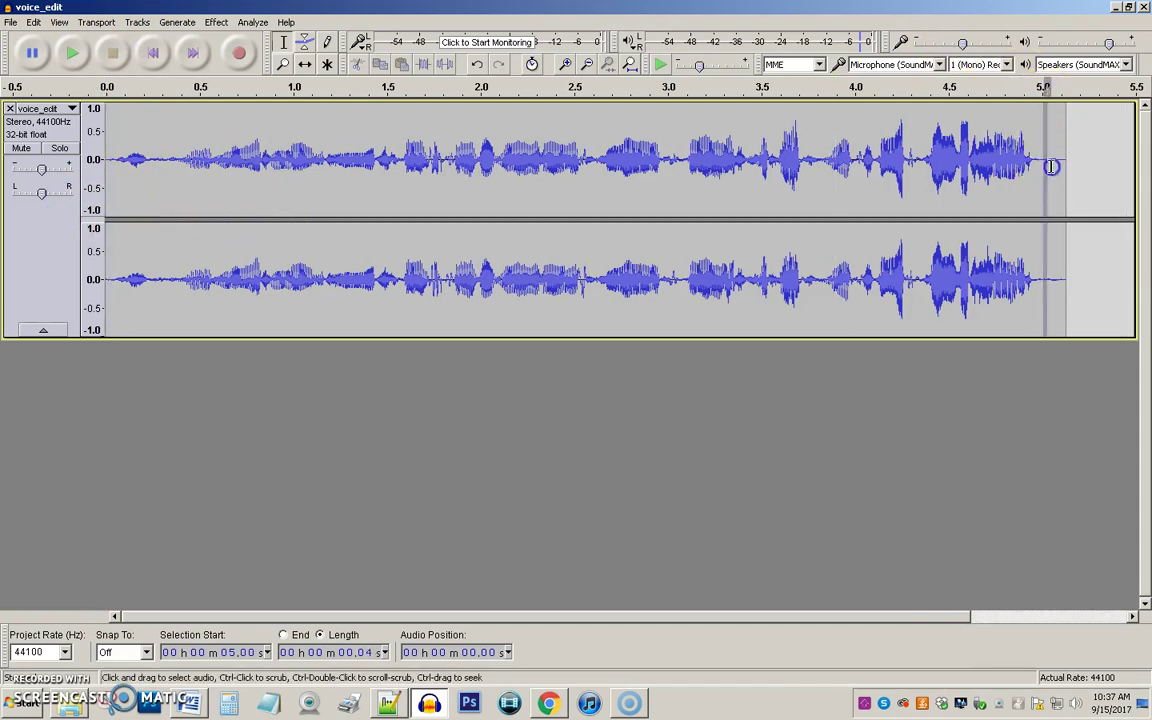
{"action": "left_click", "coordinate": [339, 185]}
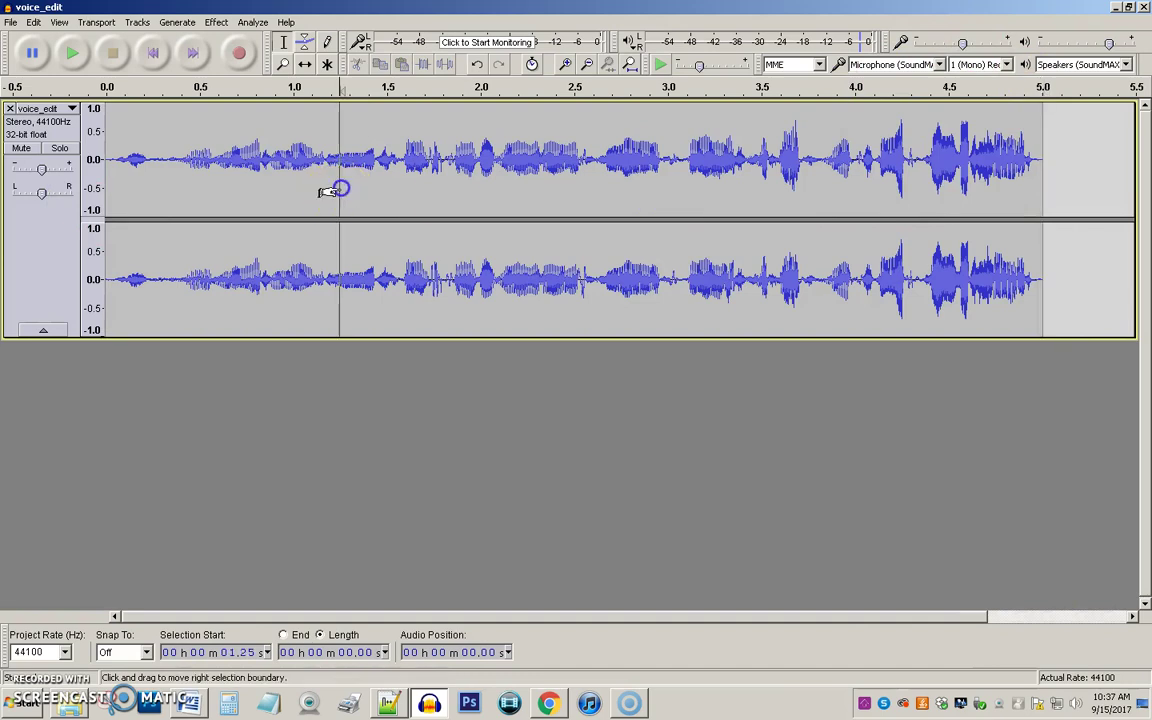
Normalize the whole trimmed clip to a maximum amplitude of -1.0 dB, removing DC offset and treating stereo channels independently
{"action": "left_click", "coordinate": [216, 22]}
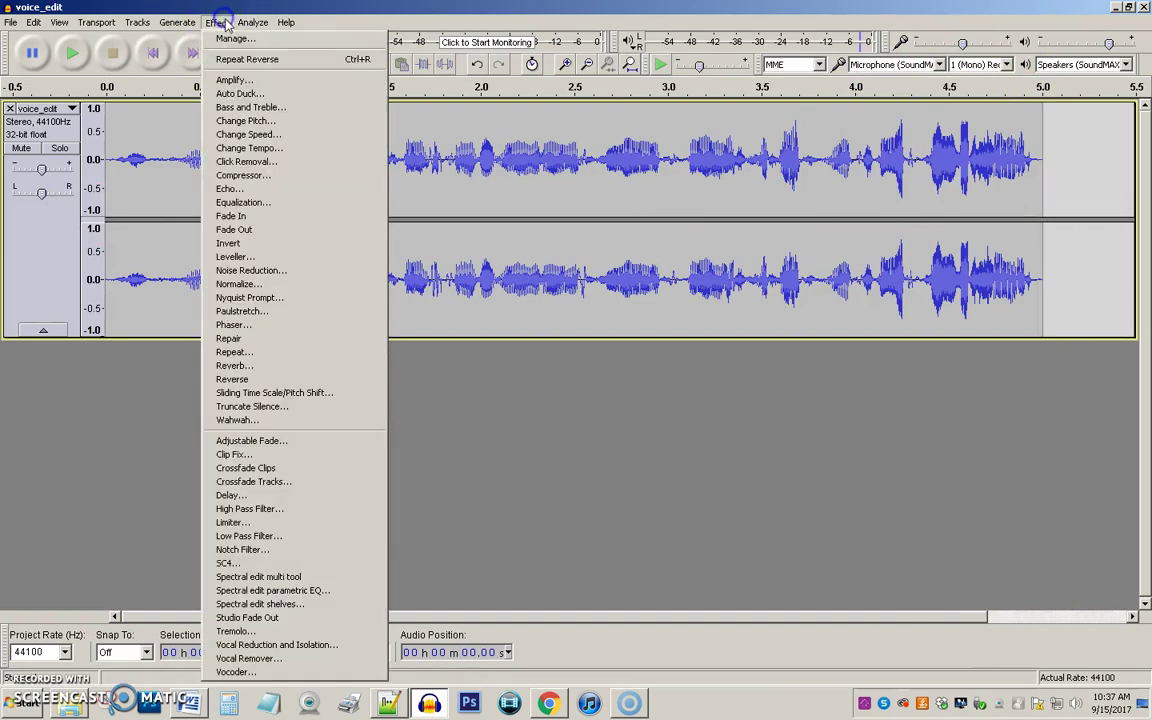
{"action": "left_click", "coordinate": [238, 284]}
{"action": "left_click", "coordinate": [626, 387]}
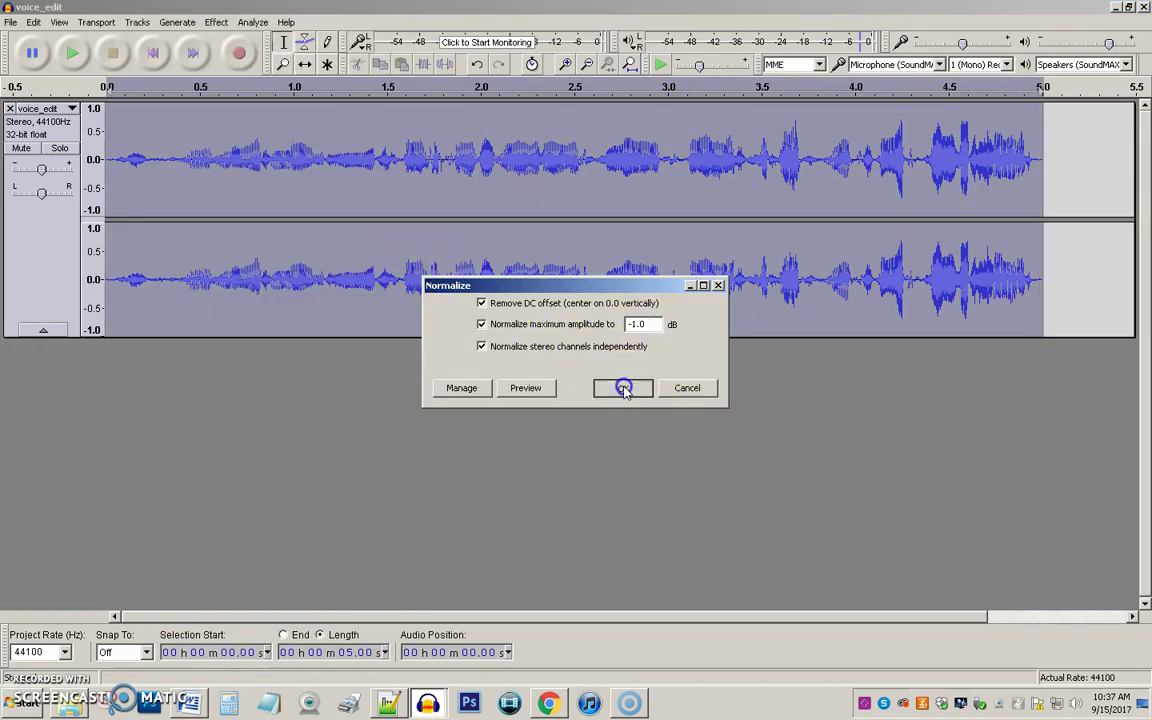